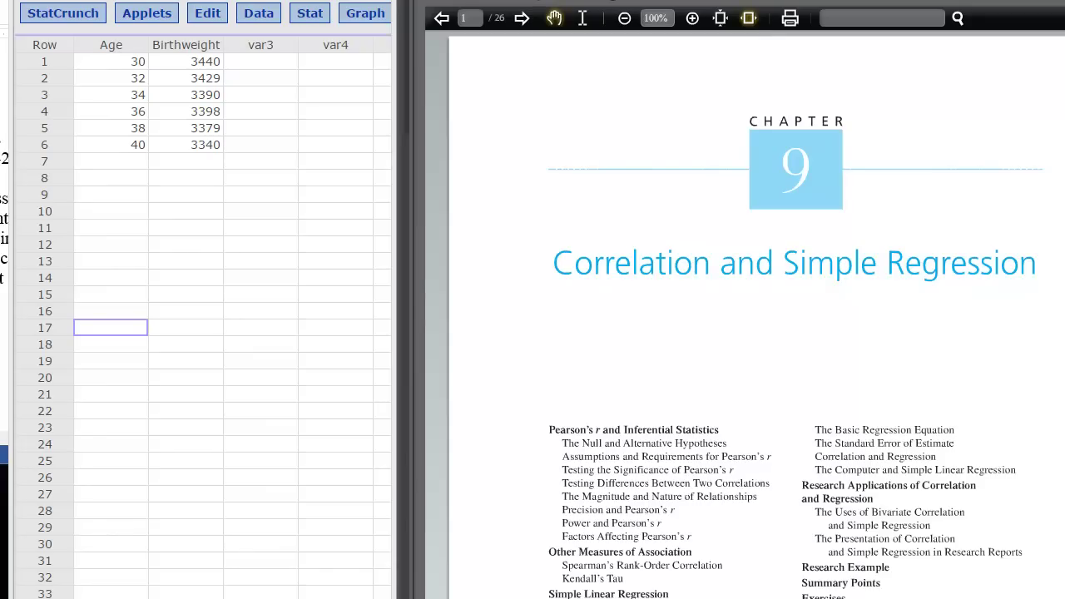
# Place StatCrunch beside the Word exercise and mark the first two Age–Birthweight data rows.
pyautogui.hotkey('alt', 'Tab')
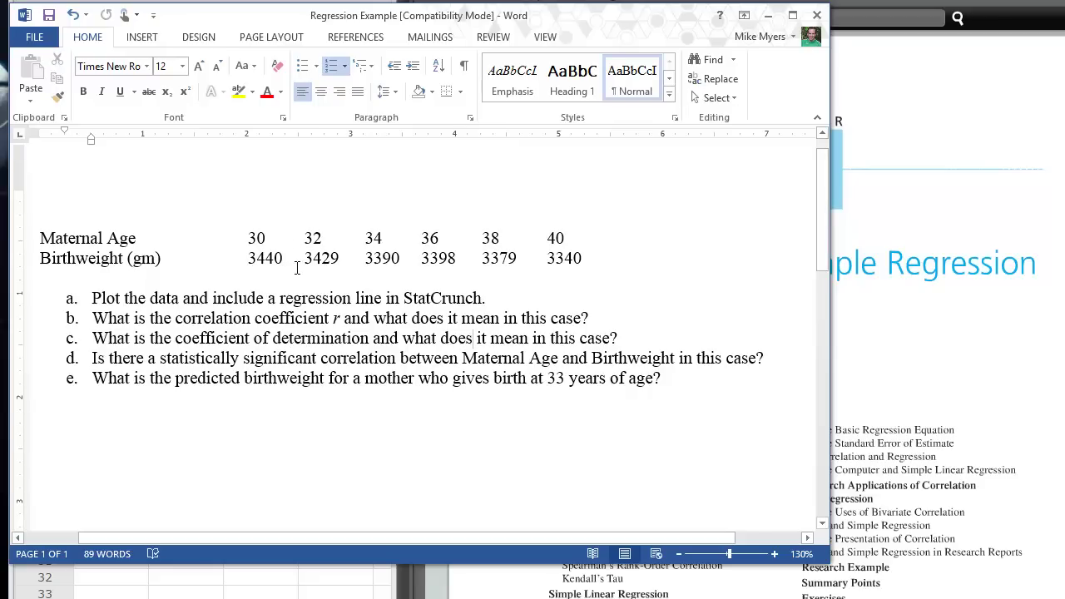
pyautogui.hotkey('alt', 'Tab')
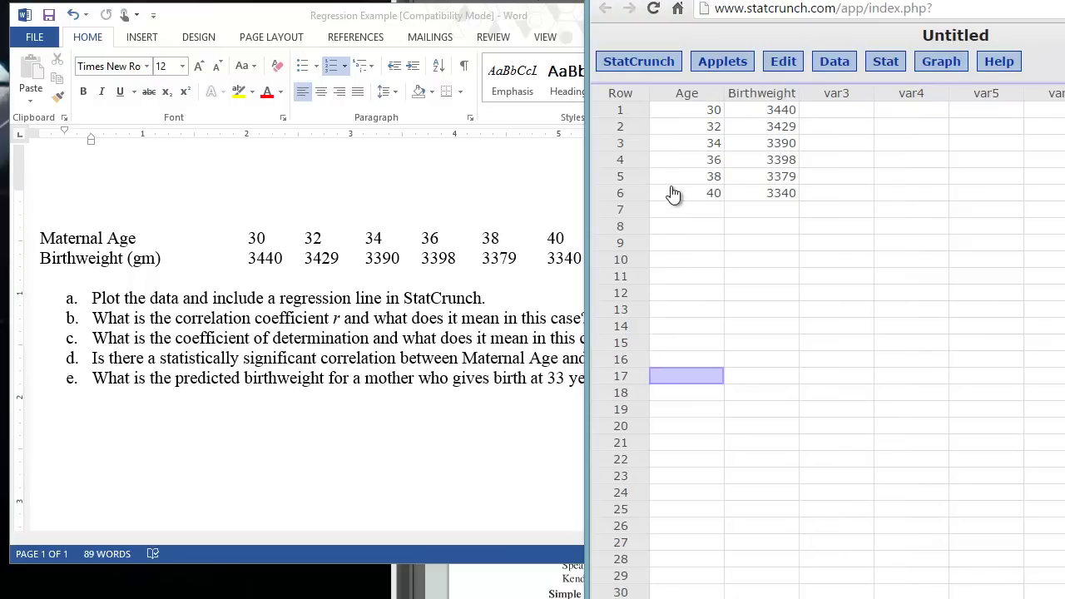
pyautogui.moveTo(630, 112); pyautogui.dragTo(636, 199)
# Correlate Age with Birthweight, read r = -0.95249709, then close the result window.
pyautogui.click(877, 65)
pyautogui.moveTo(884, 103)
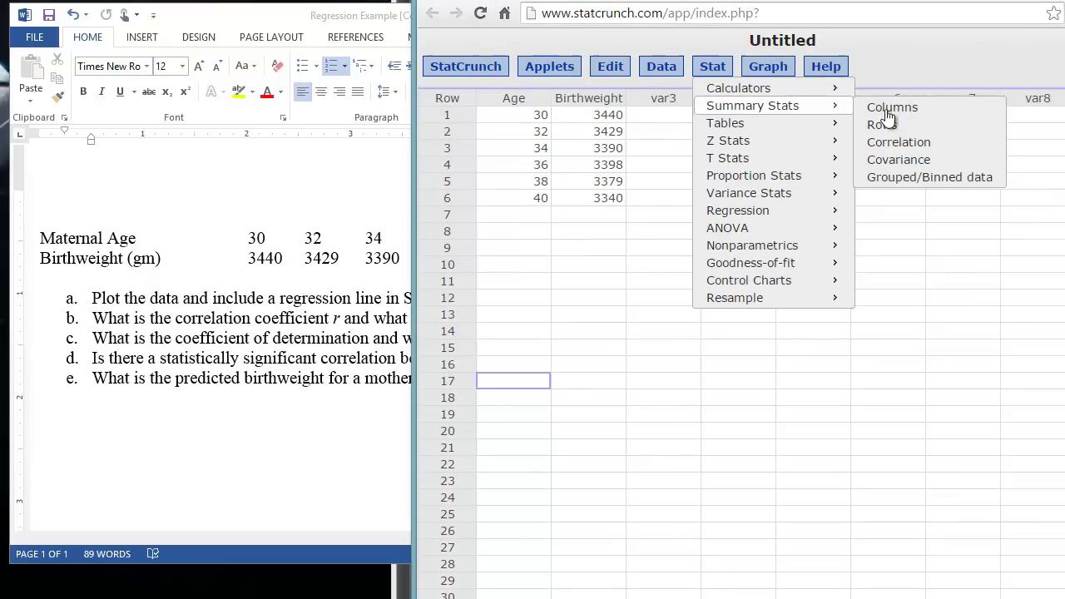
pyautogui.click(965, 141)
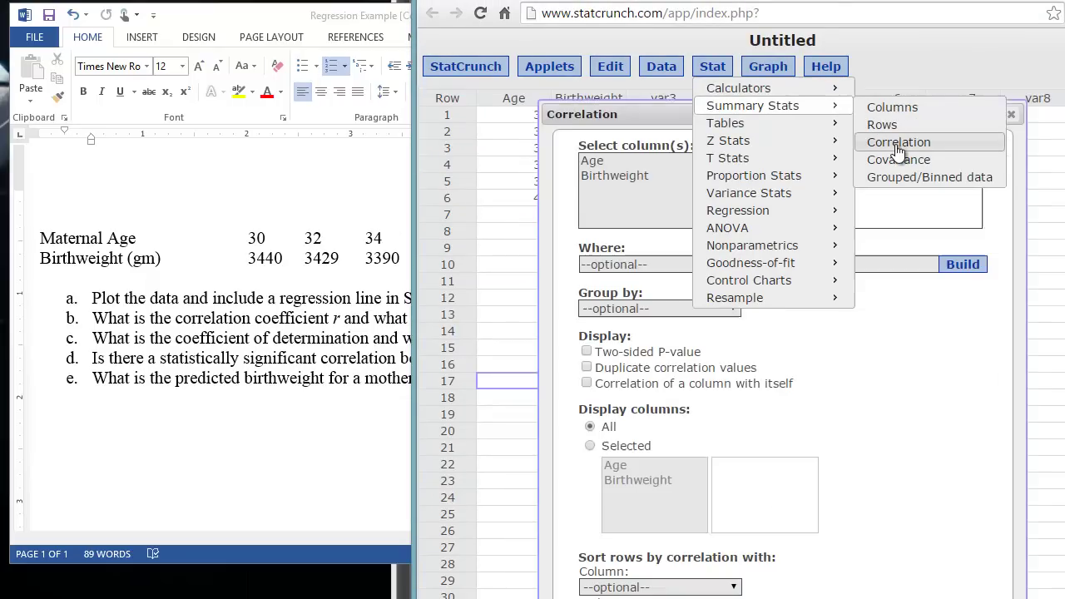
pyautogui.click(634, 158)
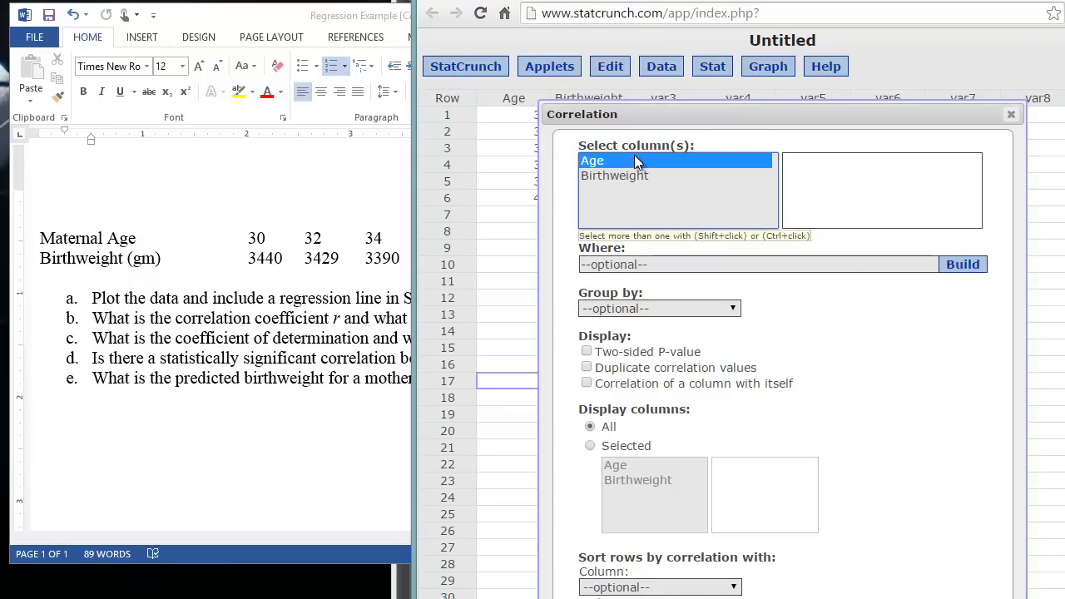
pyautogui.keyDown('ctrl'); pyautogui.click(628, 173); pyautogui.keyUp('ctrl')
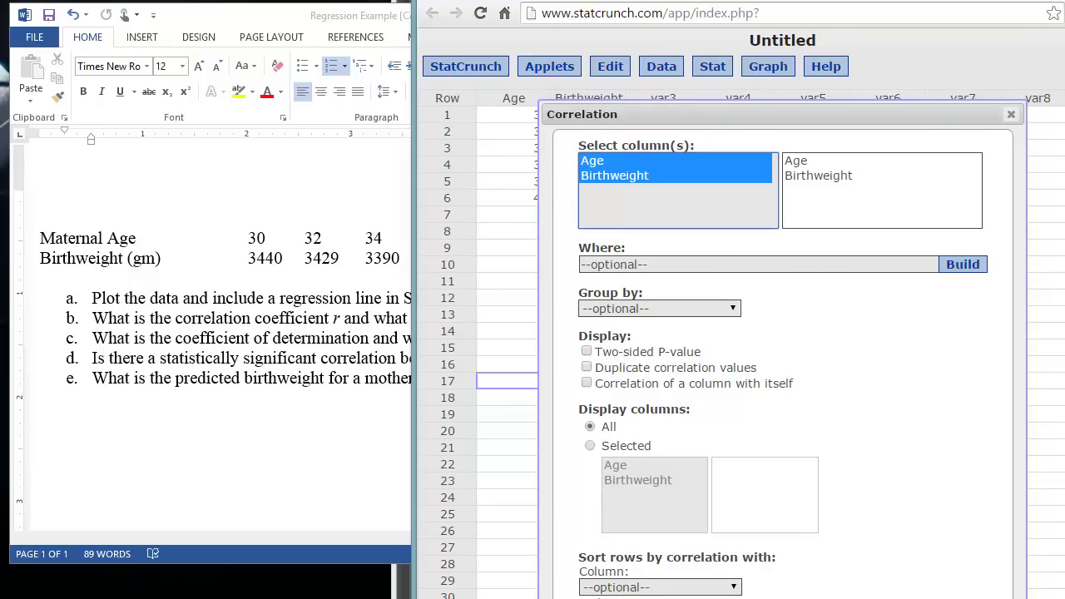
pyautogui.moveTo(813, 309); pyautogui.dragTo(736, 233)
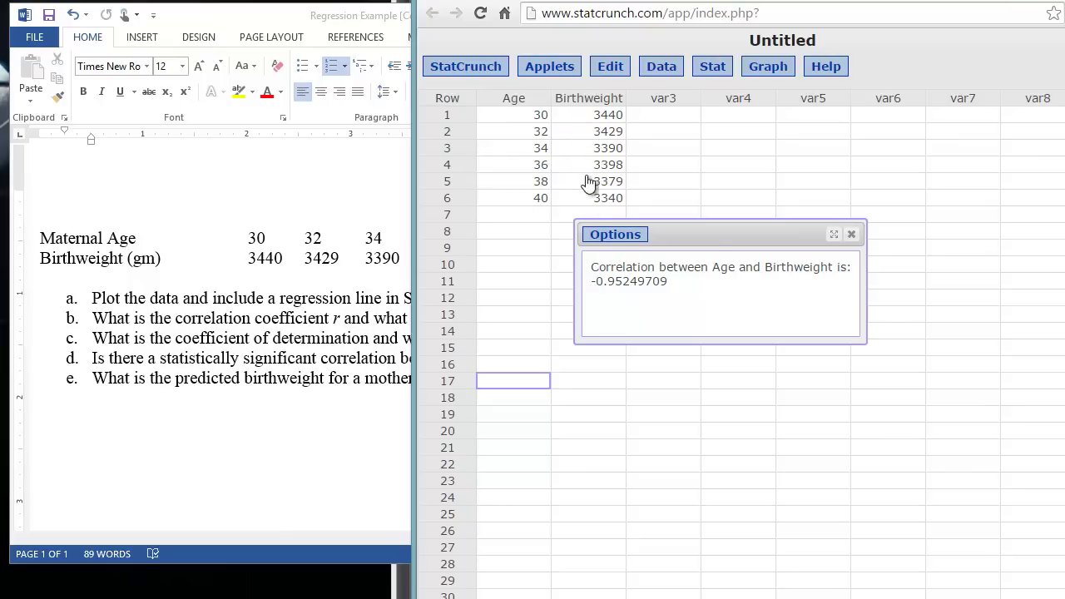
pyautogui.click(851, 234)
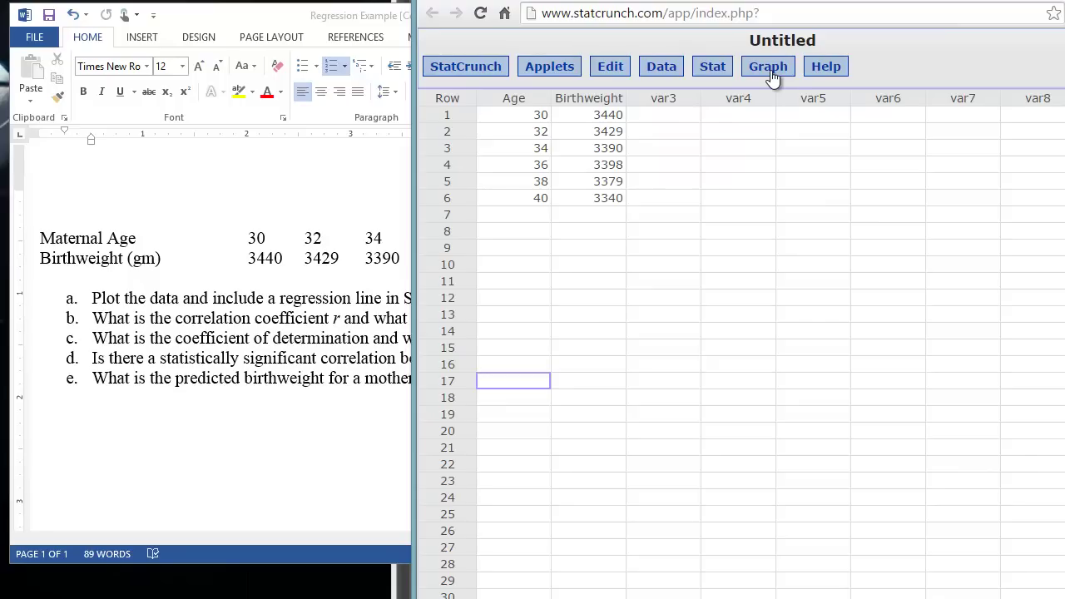
# Start a scatter plot with Birthweight on the Y axis and Age on the X axis.
pyautogui.click(770, 73)
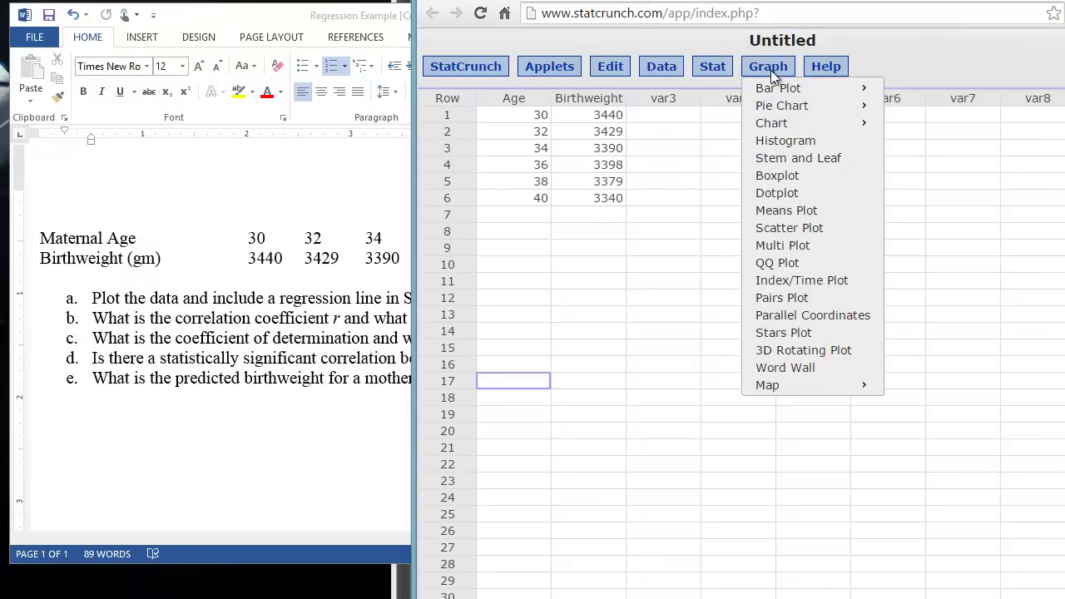
pyautogui.click(786, 229)
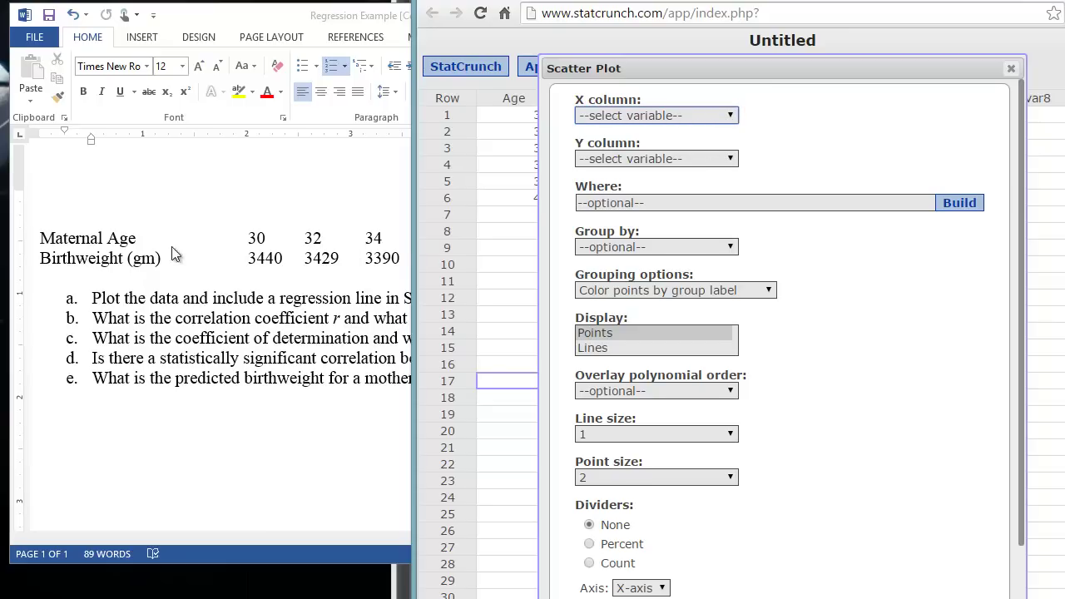
pyautogui.click(730, 159)
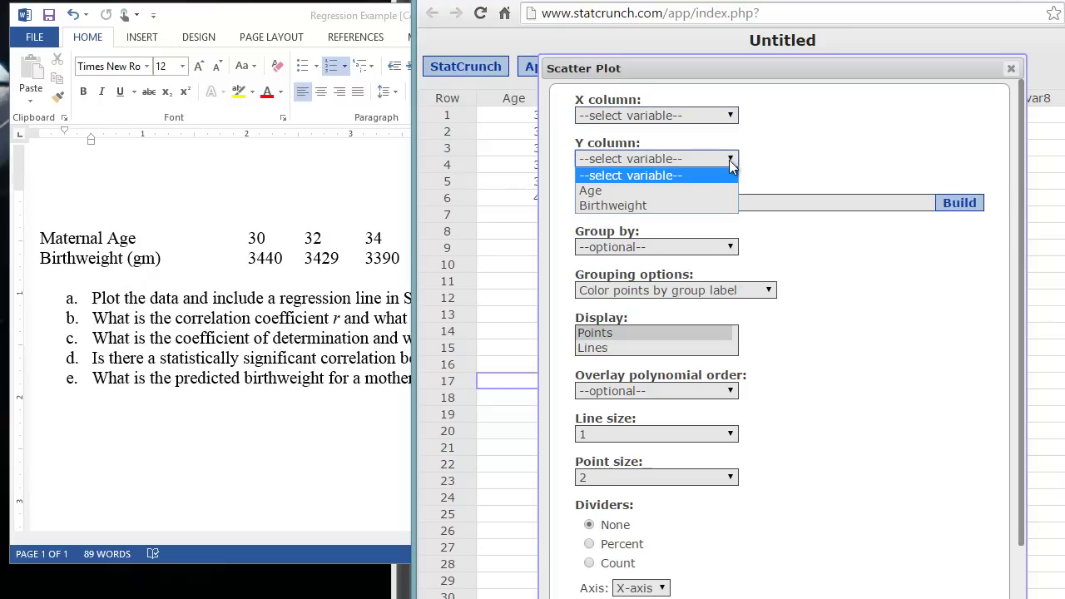
pyautogui.click(670, 205)
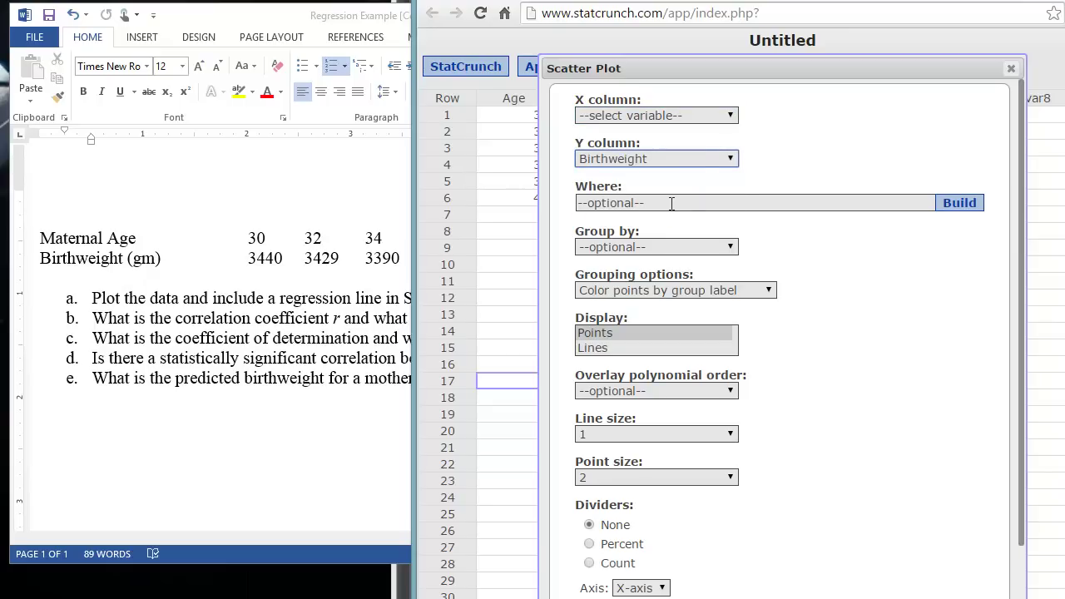
pyautogui.click(727, 125)
pyautogui.click(732, 136)
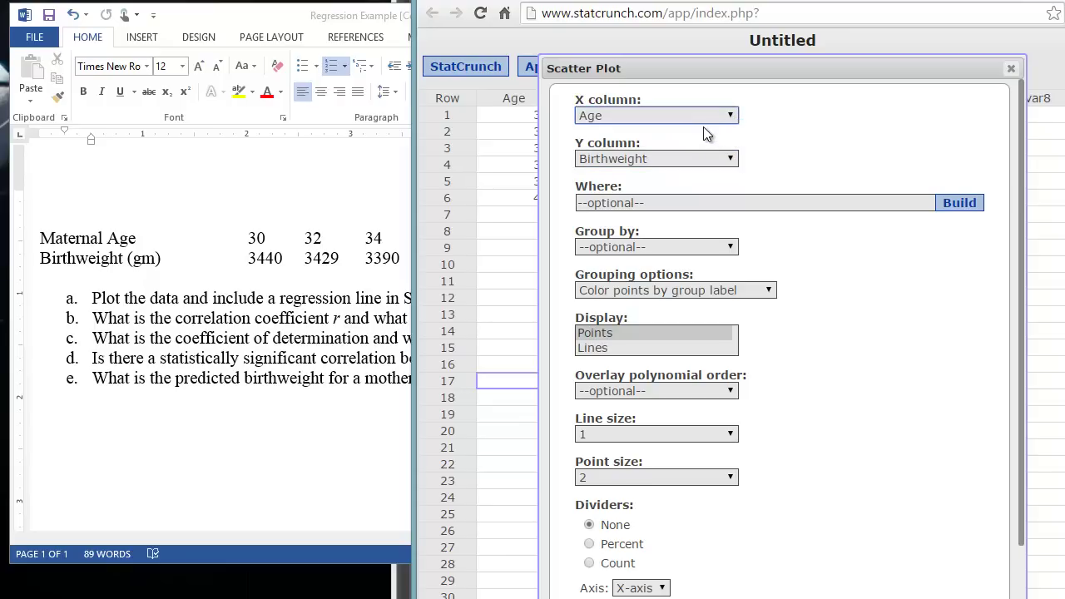
# Display points with a polynomial order 1 overlay, line size 3 and point size 5.
pyautogui.click(624, 331)
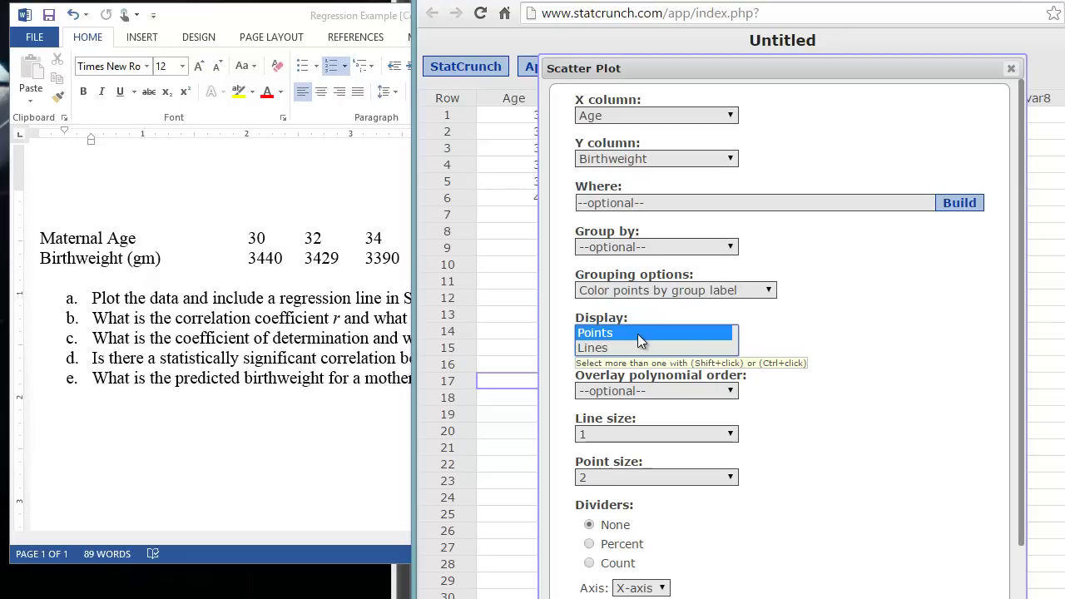
pyautogui.click(729, 391)
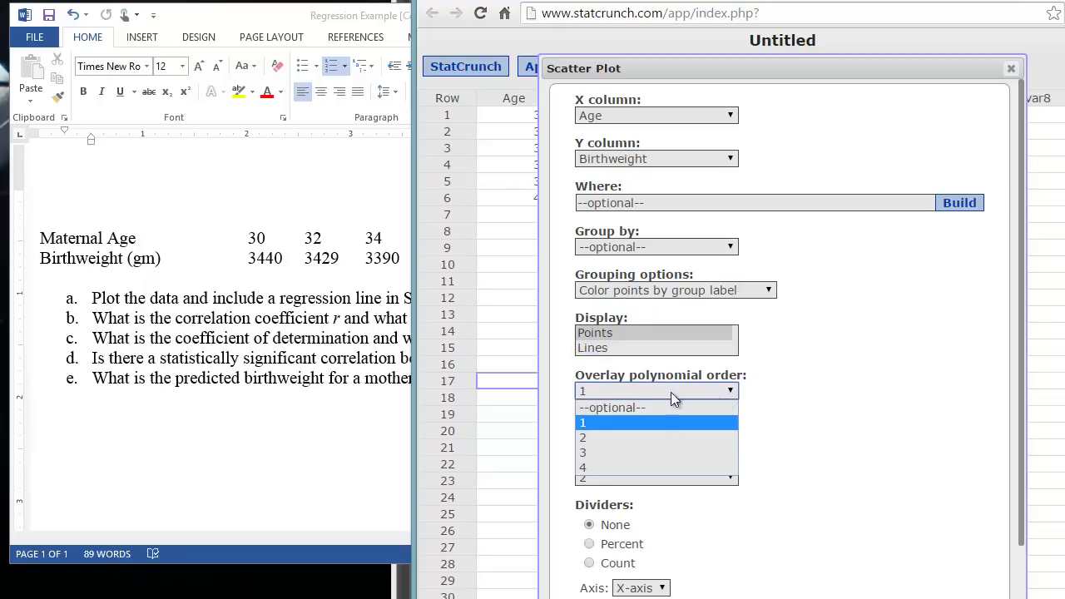
pyautogui.click(640, 421)
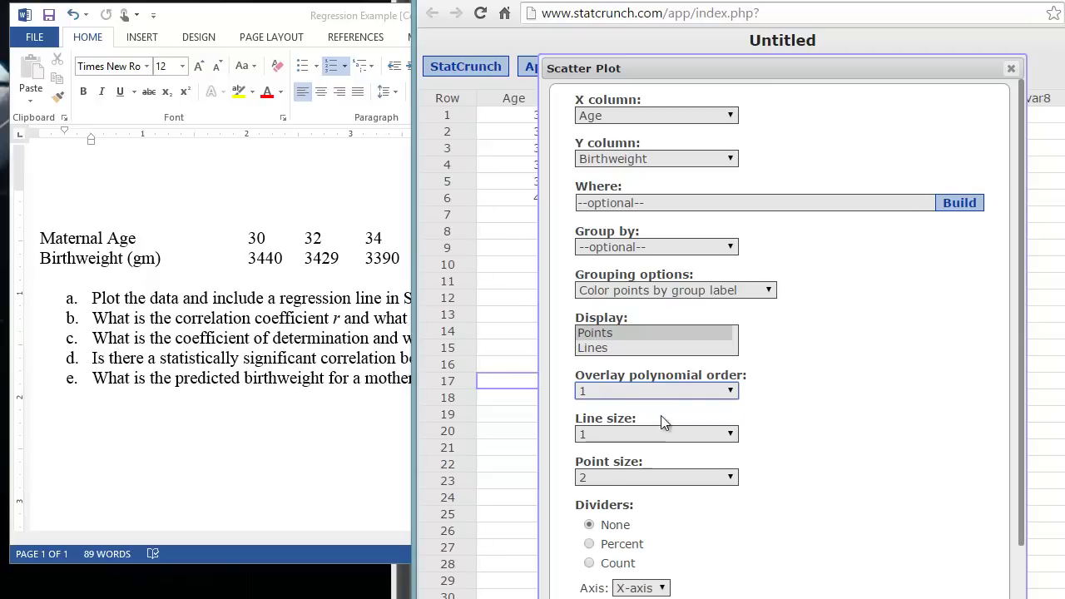
pyautogui.click(658, 433)
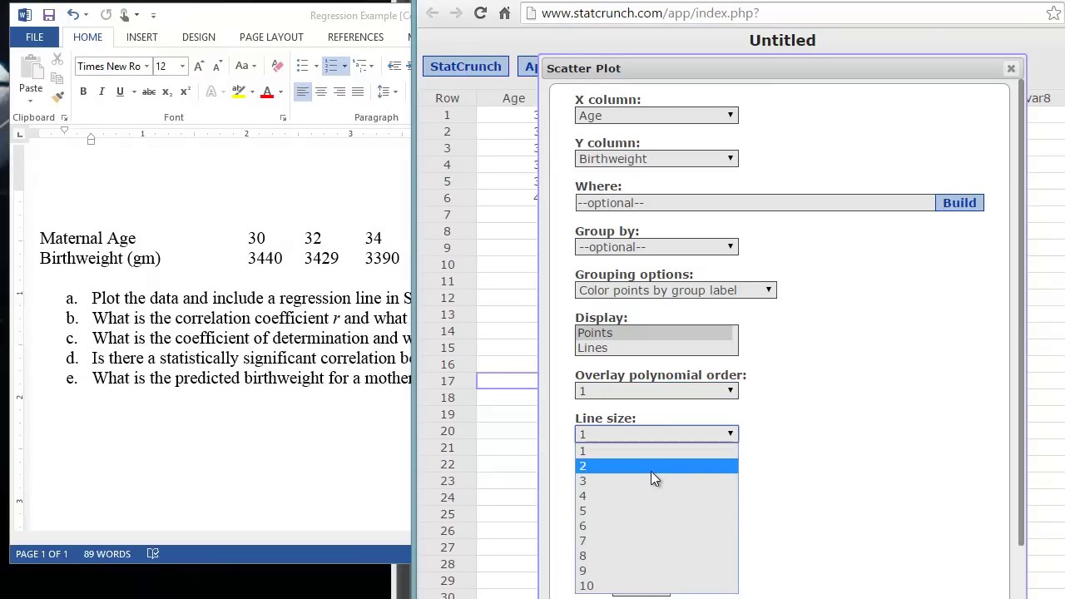
pyautogui.click(651, 476)
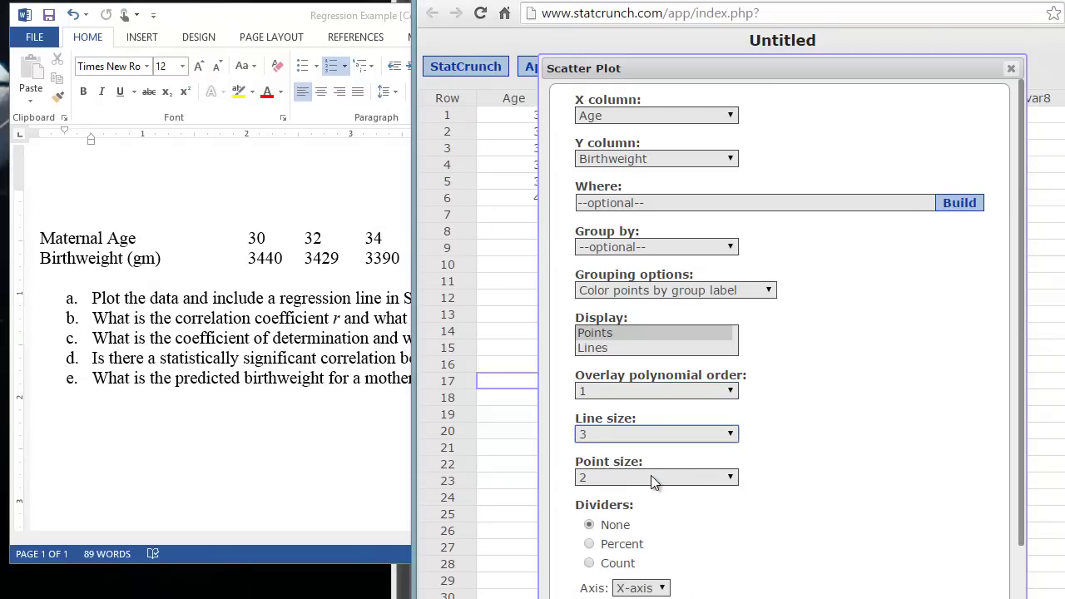
pyautogui.click(729, 477)
pyautogui.click(702, 553)
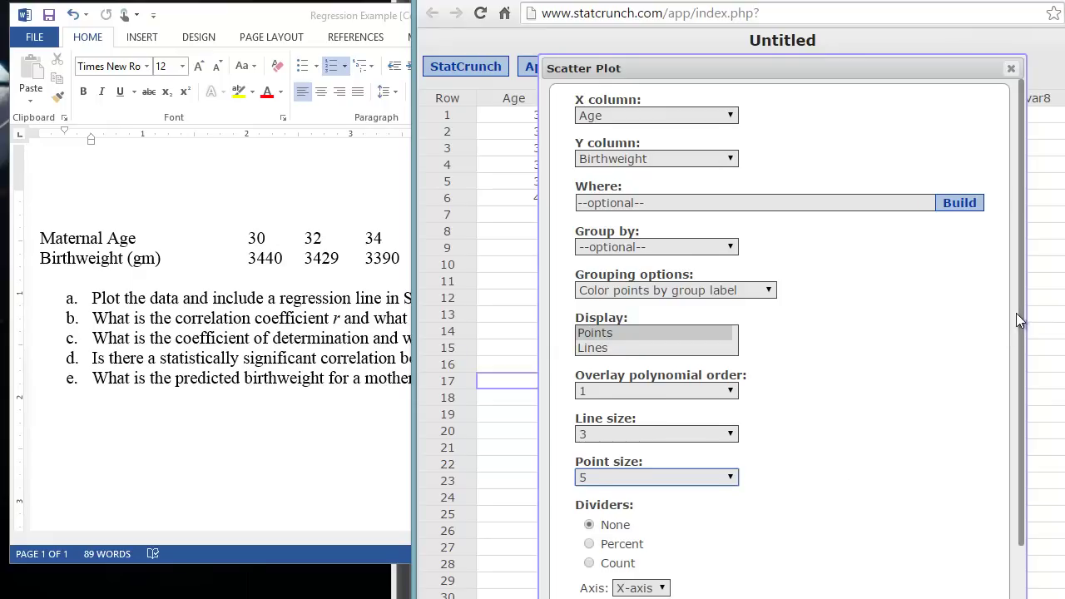
# Enter X label 'Maternal Age', Y label 'Birthweight (gm)' and title 'Effect of Maternal Age on Birthweight'.
pyautogui.scroll(-3, 1016, 313)
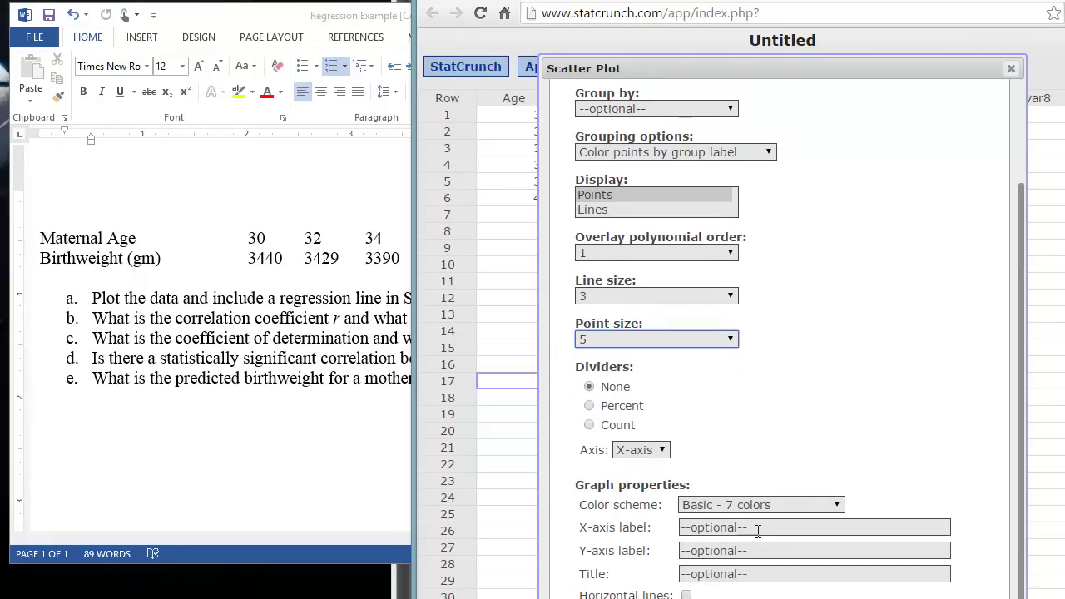
pyautogui.click(753, 531)
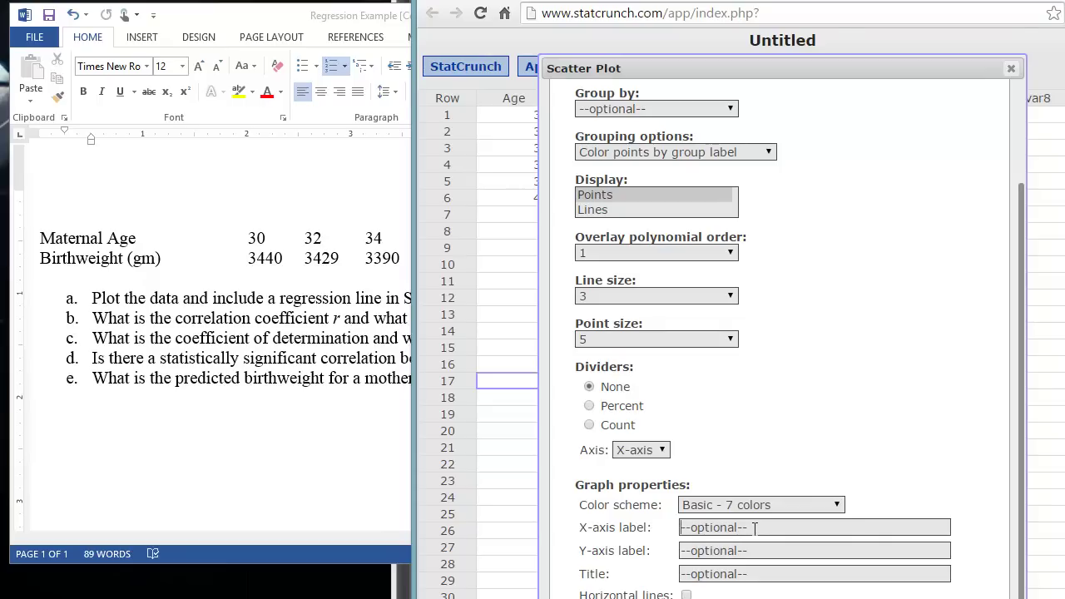
pyautogui.write('Maternal Age')
pyautogui.click(743, 550)
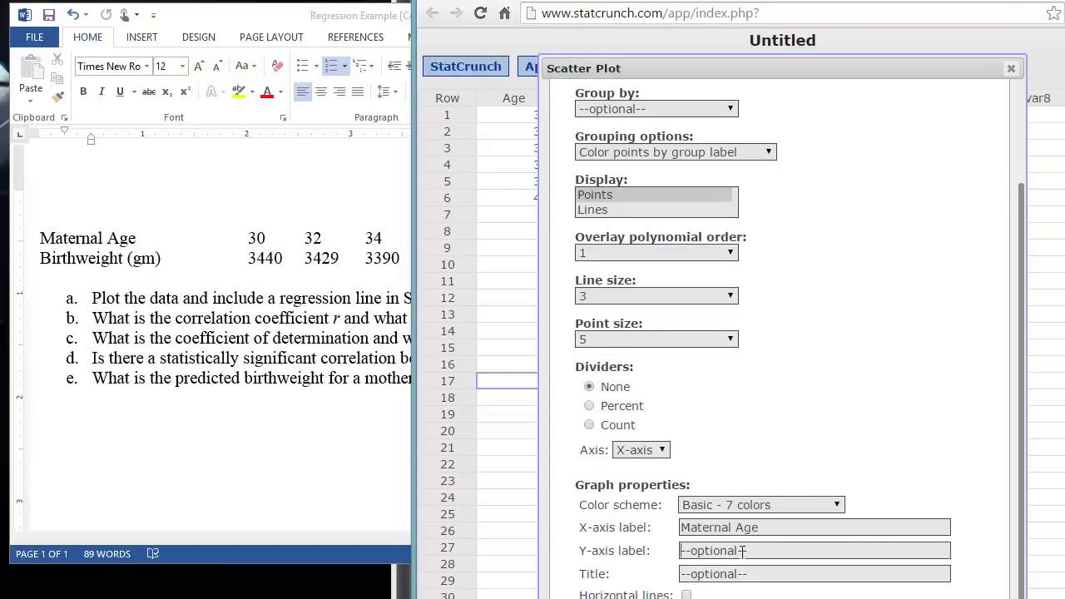
pyautogui.write('Birthweight (gm')
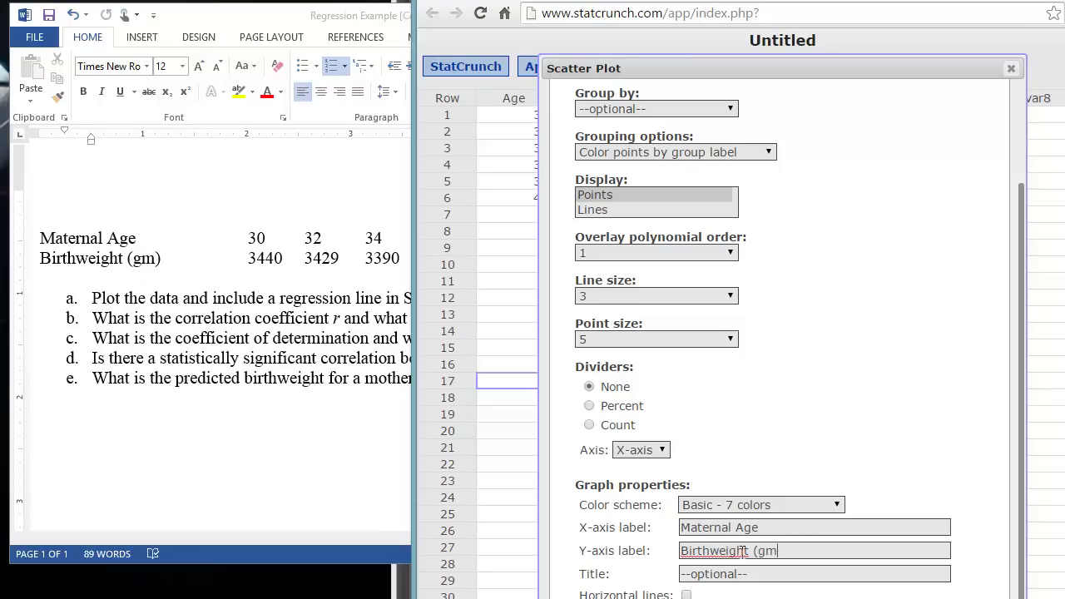
pyautogui.write(')')
pyautogui.click(756, 570)
pyautogui.write('Effect of')
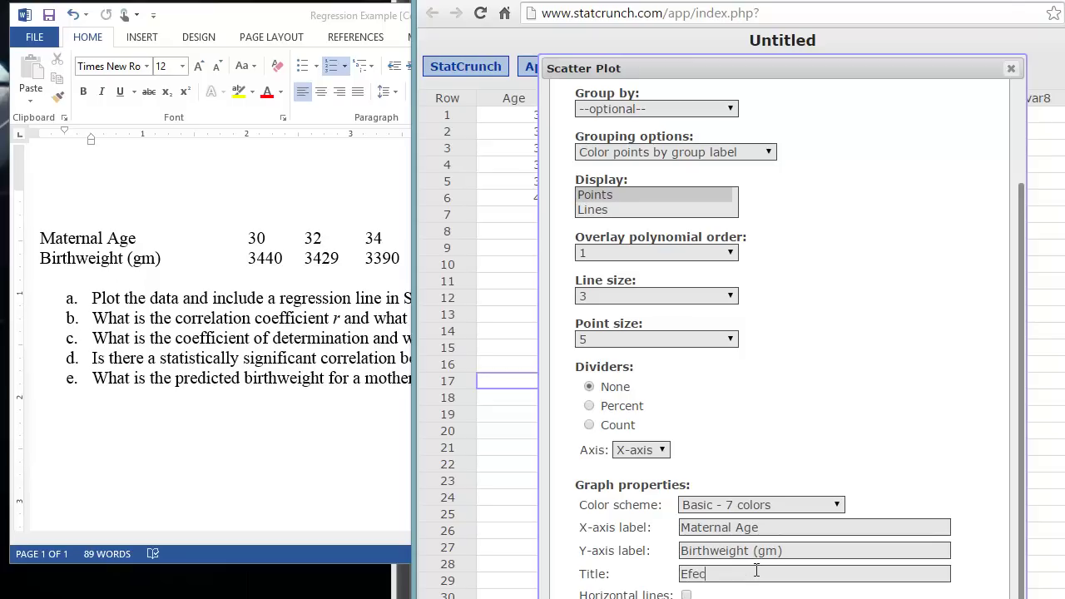
pyautogui.write(' Maternal Age on Birthweight')
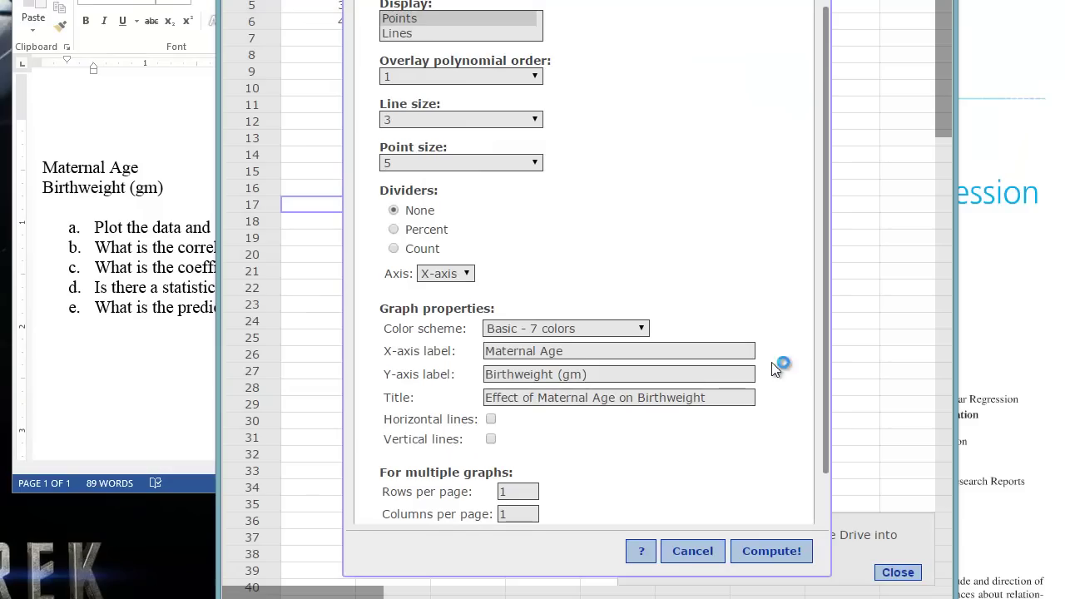
# Compute the scatter plot, position its window, then return to the Word question sheet.
pyautogui.click(771, 551)
pyautogui.moveTo(551, 151); pyautogui.dragTo(653, 1)
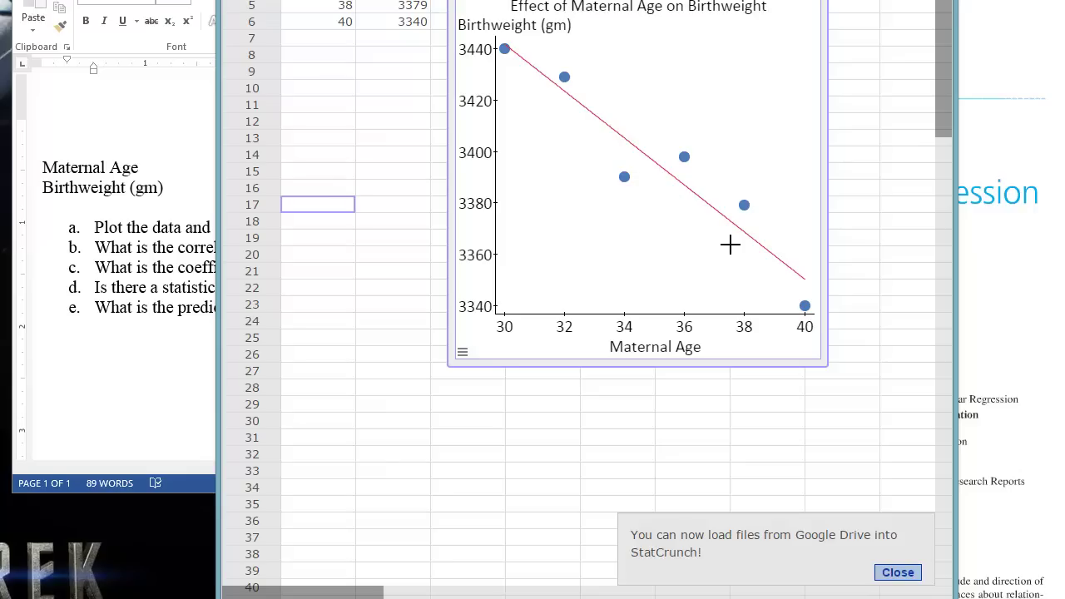
pyautogui.moveTo(738, 268); pyautogui.dragTo(763, 252)
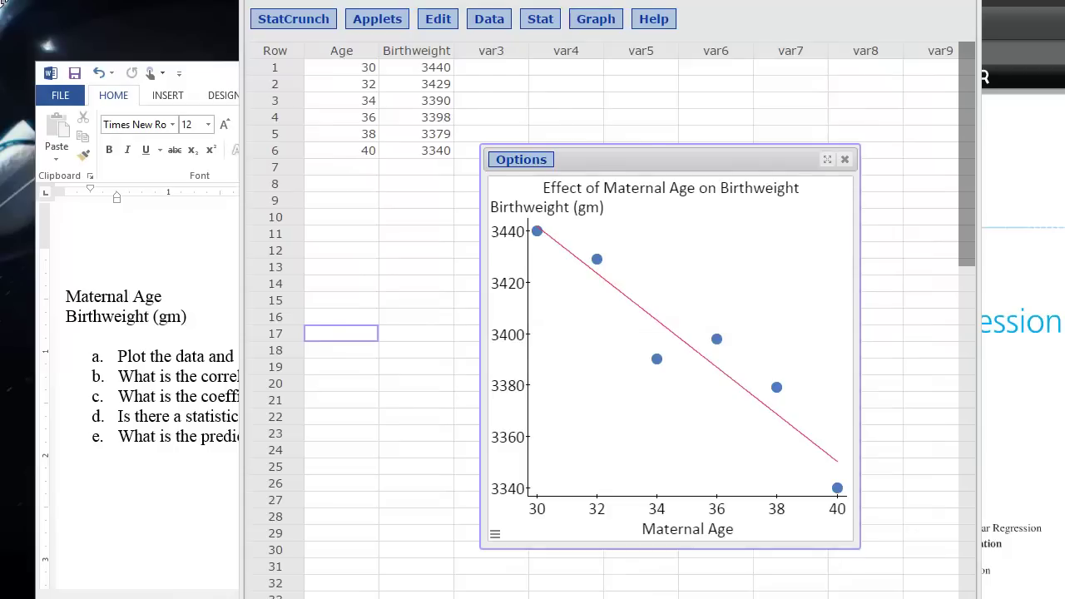
pyautogui.click(166, 237)
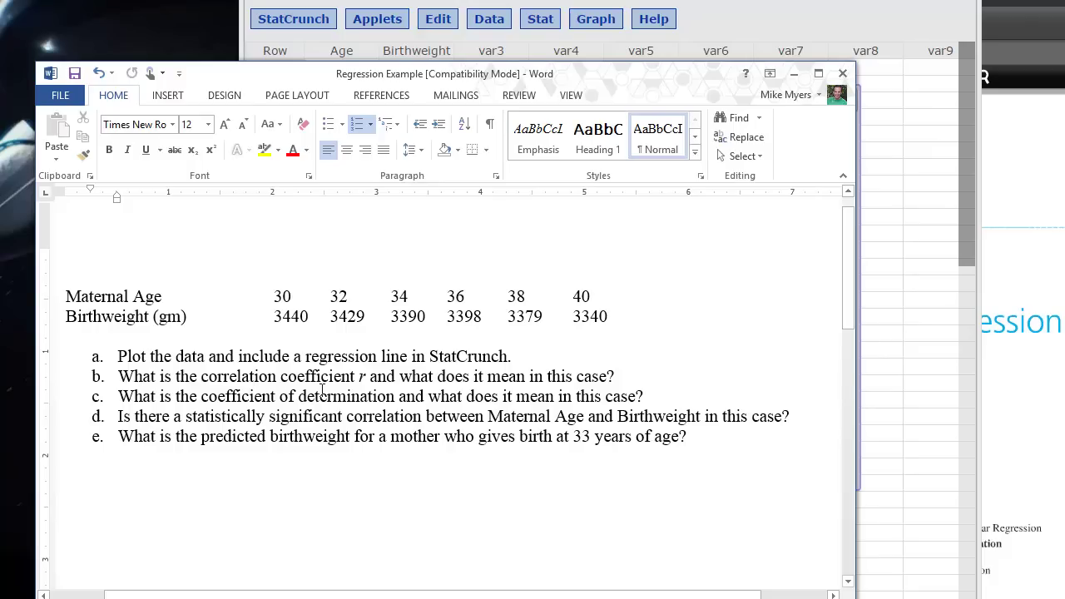
# Run Simple Linear regression with X Age, Y Birthweight and a prediction at X value 33.
pyautogui.click(899, 249)
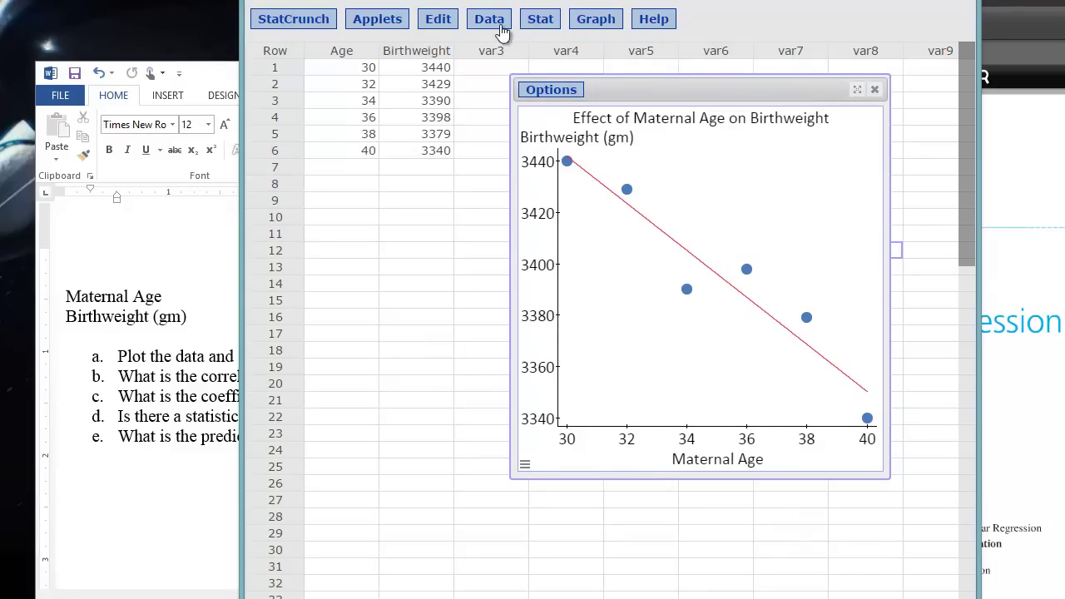
pyautogui.click(532, 23)
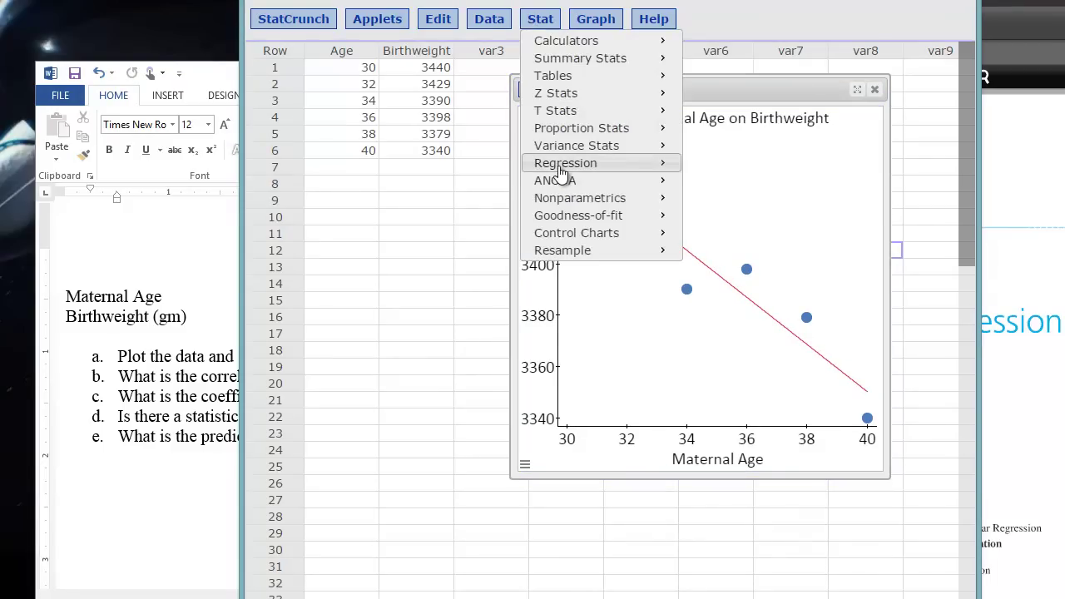
pyautogui.moveTo(596, 166)
pyautogui.click(705, 169)
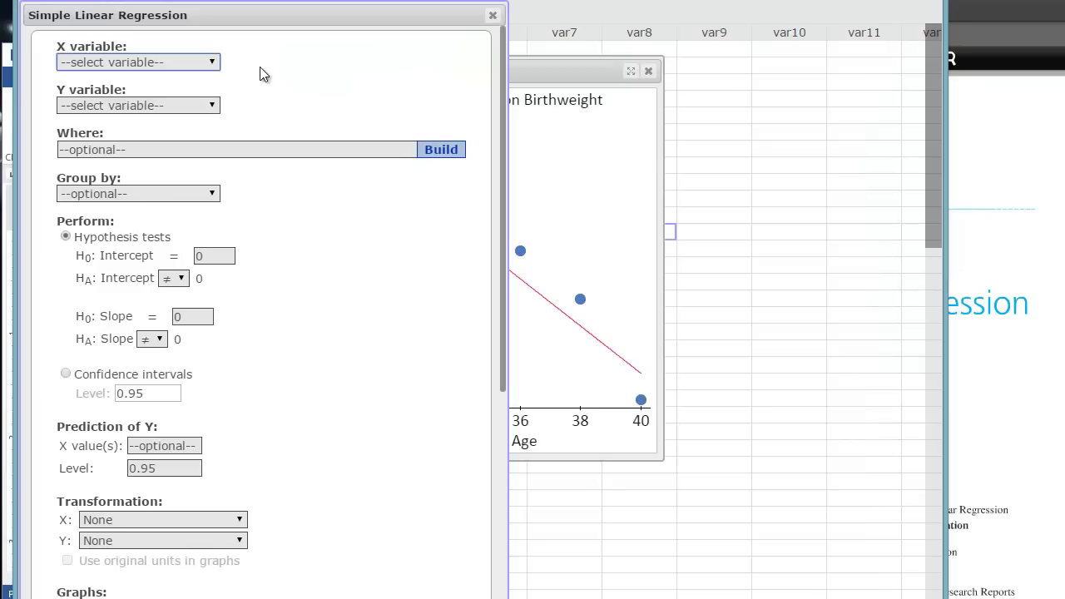
pyautogui.click(212, 63)
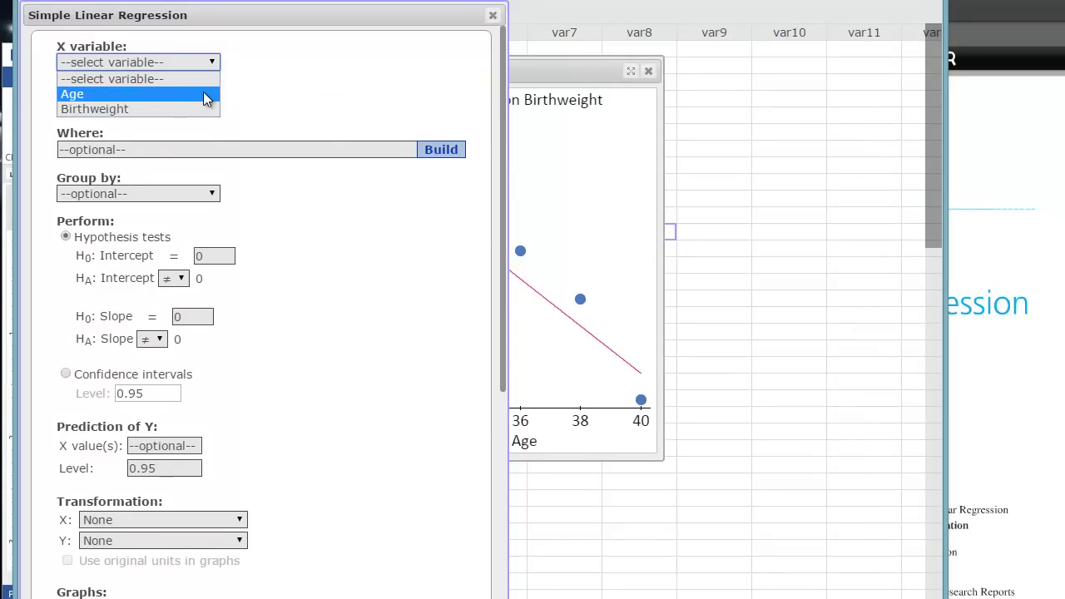
pyautogui.click(204, 93)
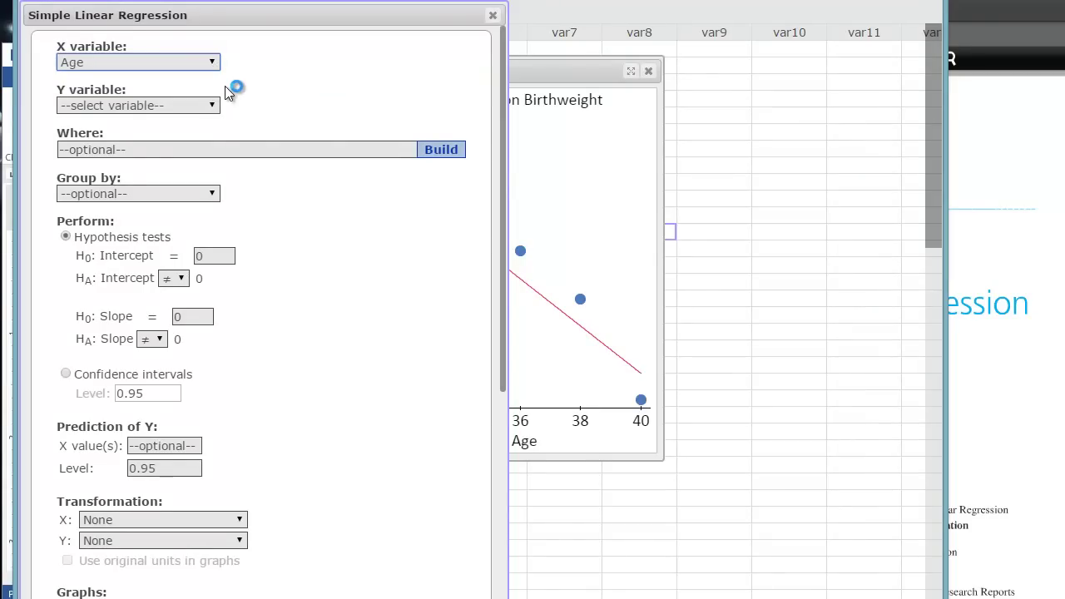
pyautogui.click(213, 104)
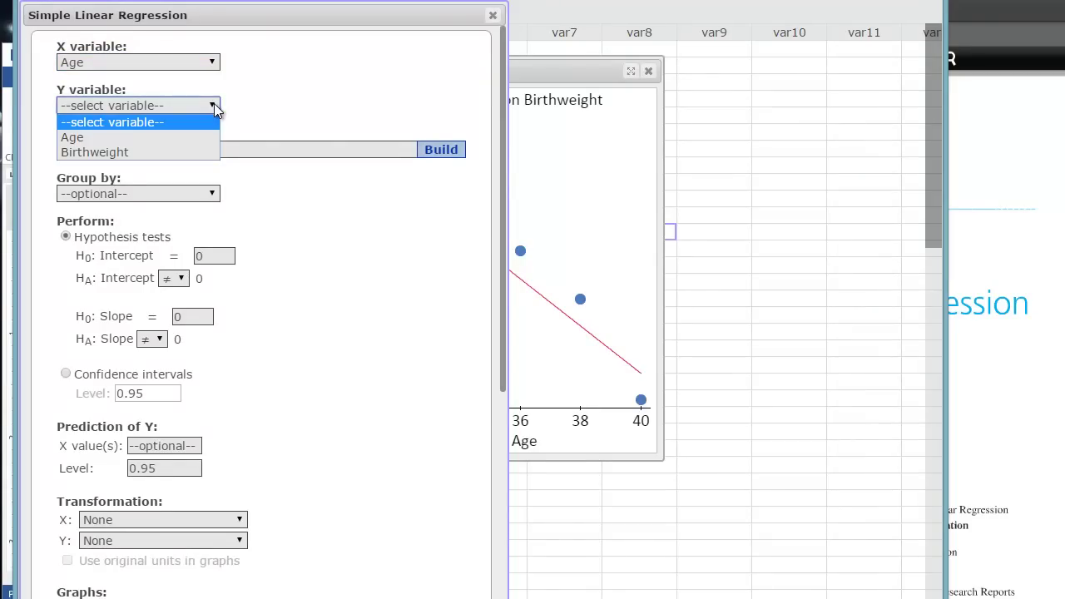
pyautogui.click(174, 151)
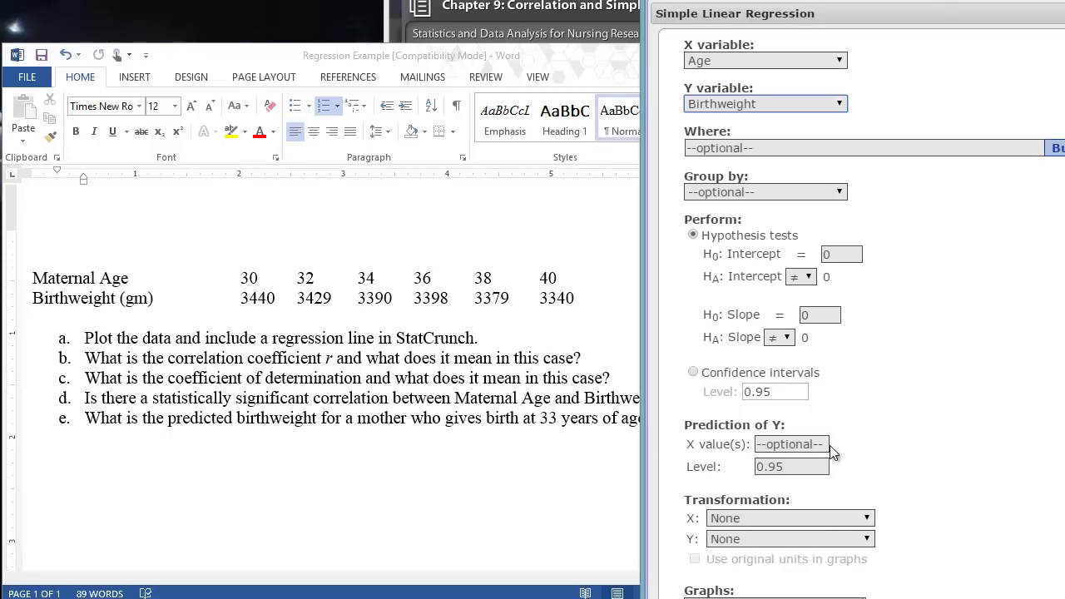
pyautogui.click(796, 445)
pyautogui.write('33')
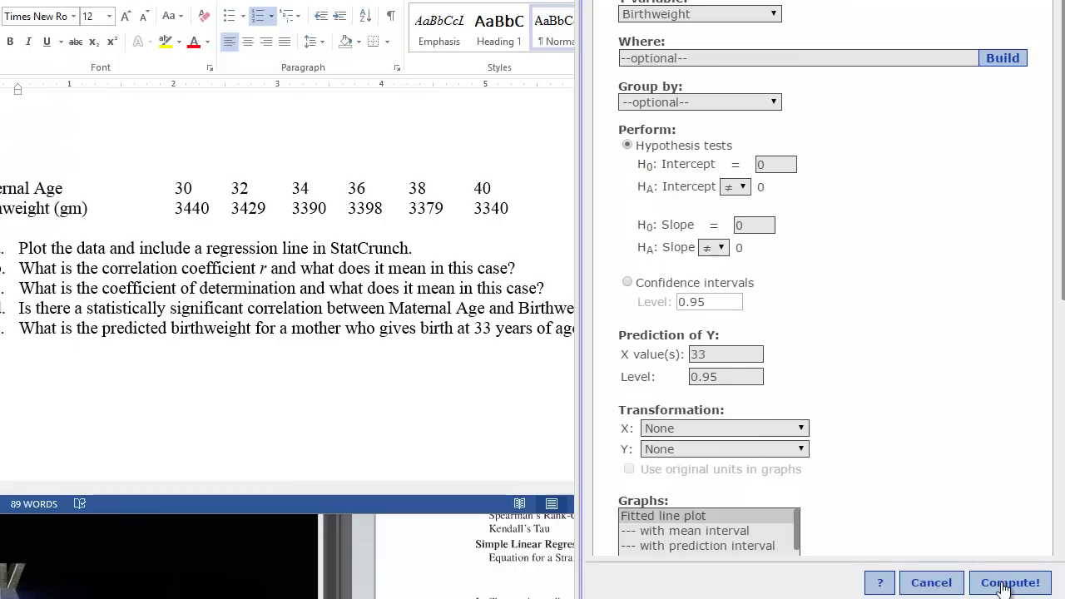
pyautogui.click(1008, 582)
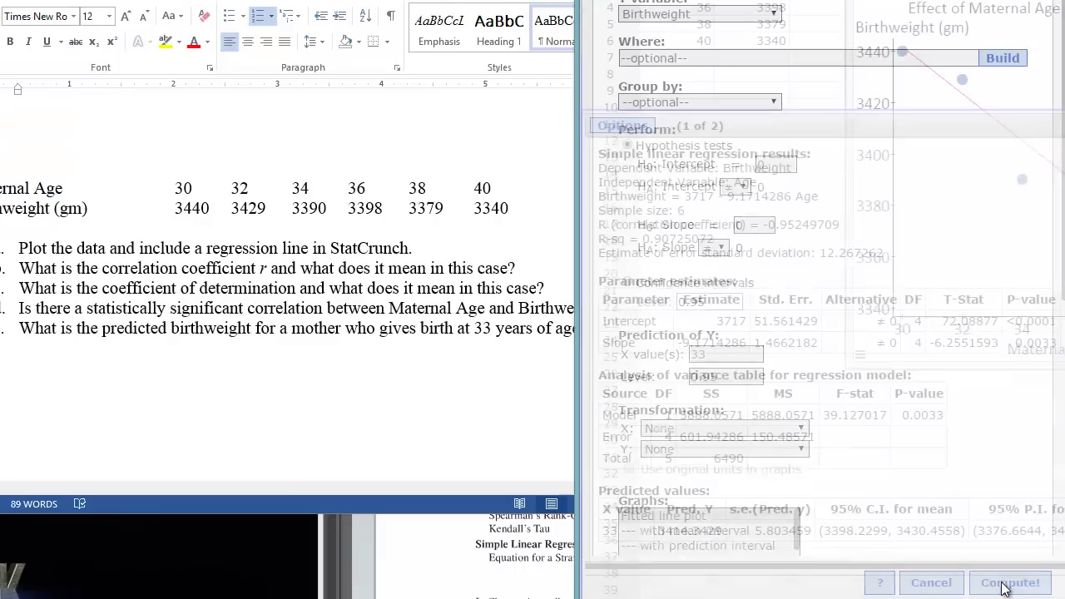
# Highlight the fitted equation's parts: Birthweight, intercept 3717, slope 9.1714286 and Age.
pyautogui.moveTo(517, 115); pyautogui.dragTo(532, 25)
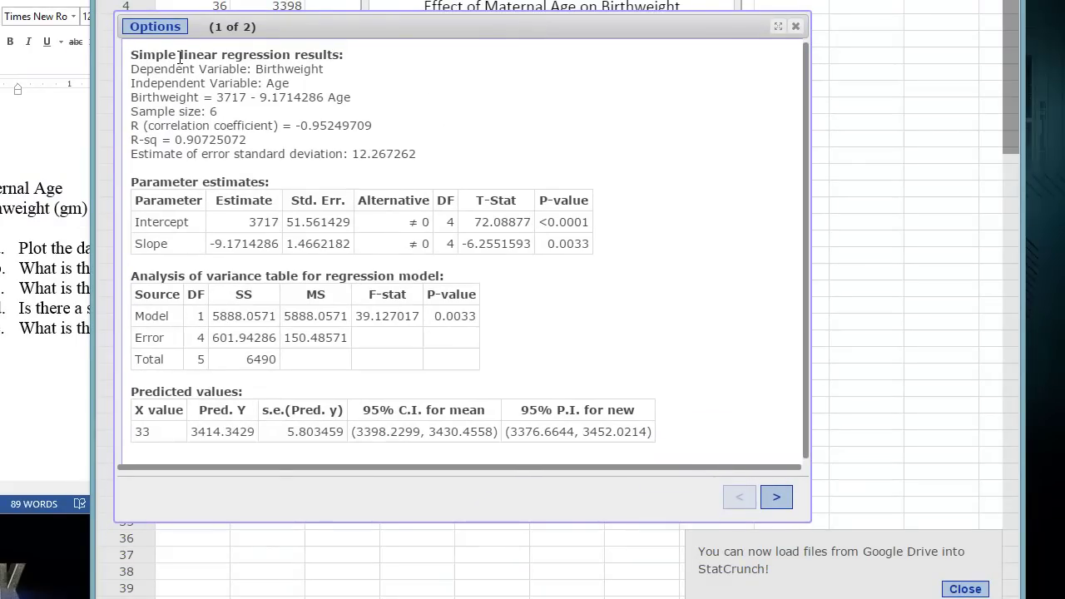
pyautogui.moveTo(180, 55); pyautogui.dragTo(291, 55)
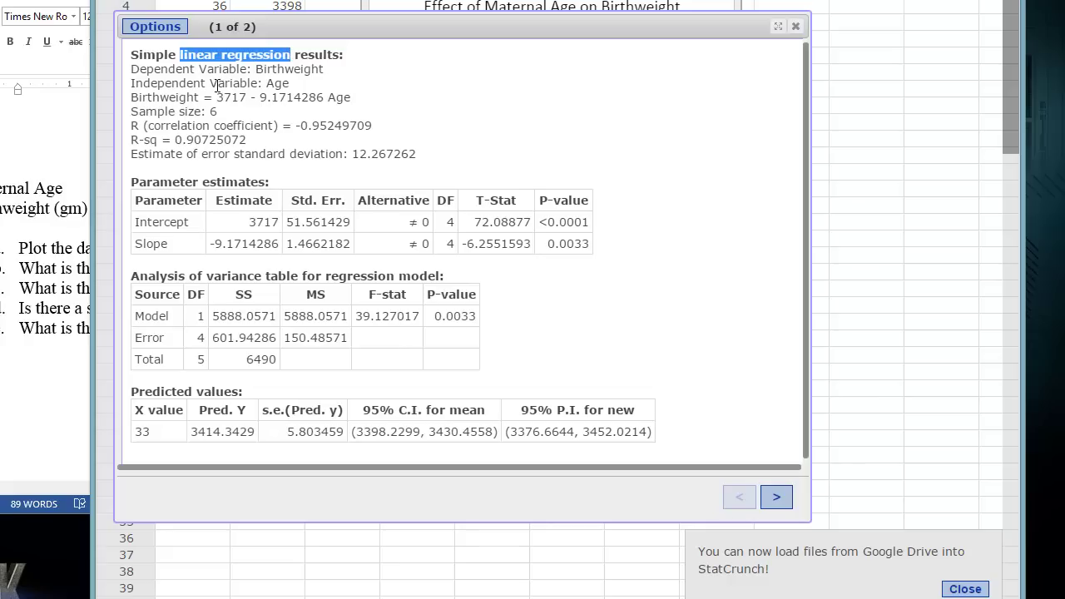
pyautogui.moveTo(132, 99); pyautogui.dragTo(385, 90)
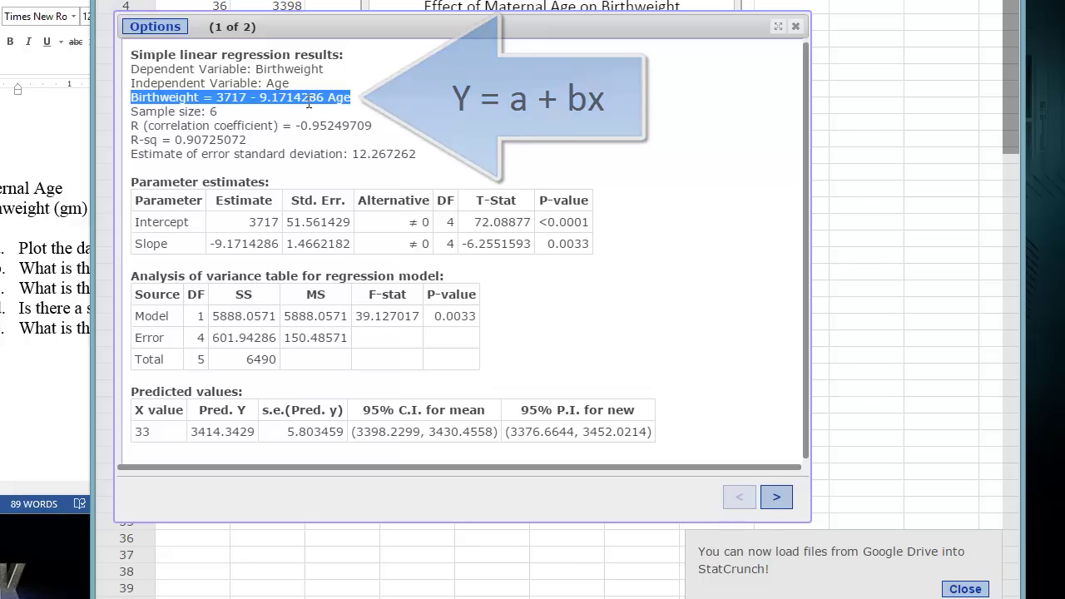
pyautogui.moveTo(130, 98); pyautogui.dragTo(199, 98)
pyautogui.click(150, 69)
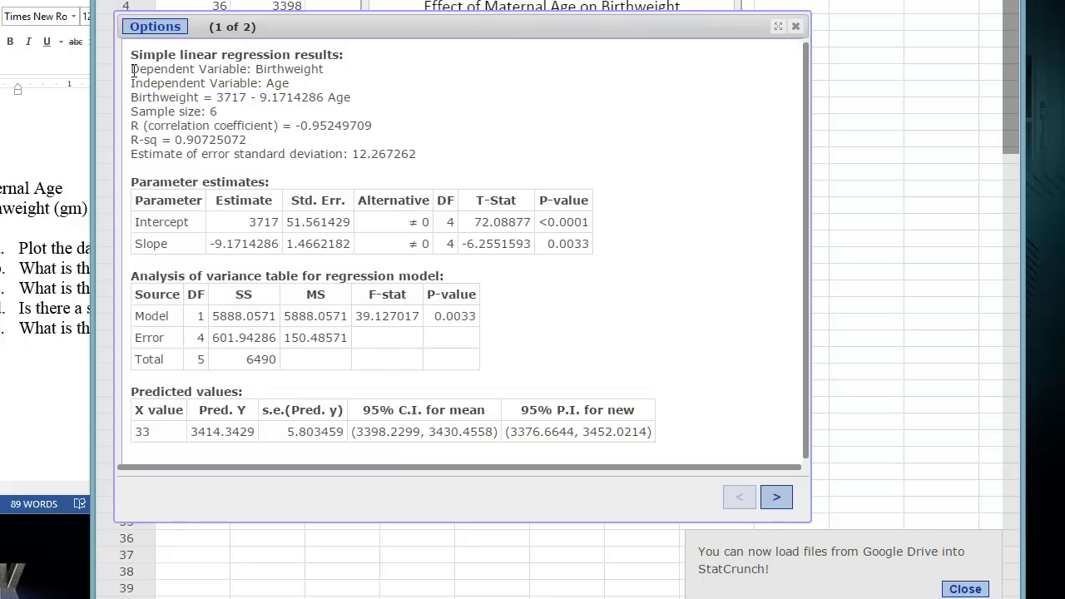
pyautogui.moveTo(130, 70); pyautogui.dragTo(244, 69)
pyautogui.moveTo(216, 98); pyautogui.dragTo(249, 98)
pyautogui.moveTo(259, 98); pyautogui.dragTo(324, 98)
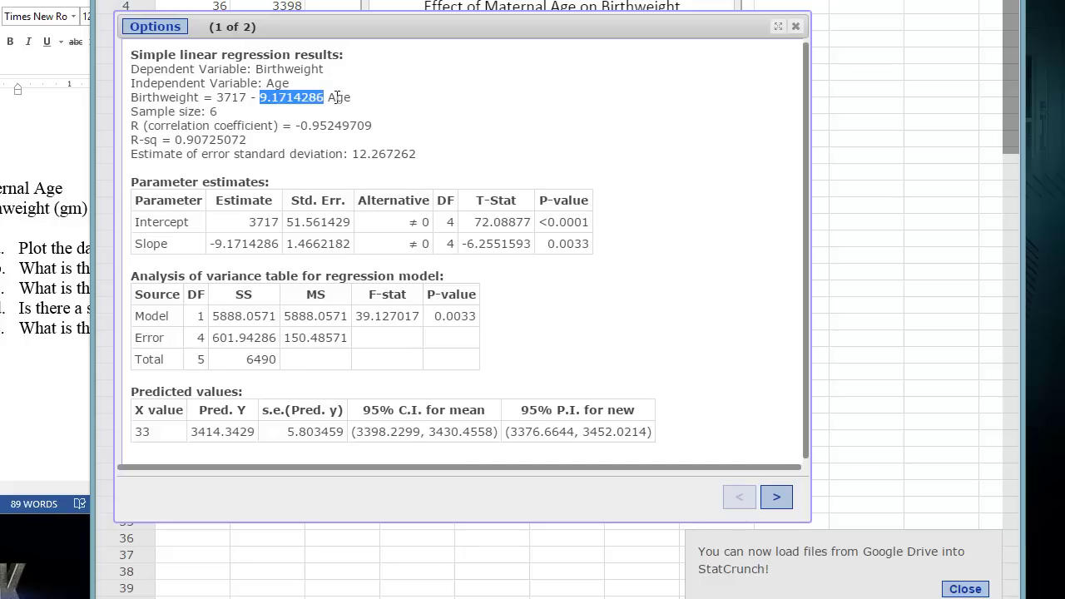
pyautogui.moveTo(328, 97); pyautogui.dragTo(349, 94)
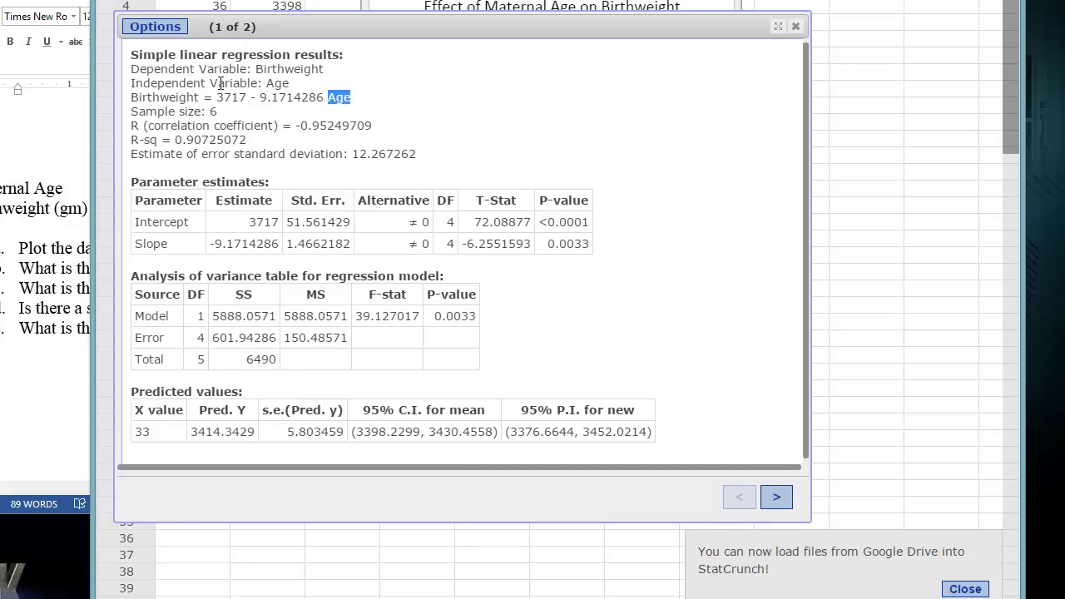
pyautogui.click(236, 126)
# Highlight the correlation coefficient and the R-sq value 0.90725072.
pyautogui.moveTo(283, 126); pyautogui.dragTo(394, 125)
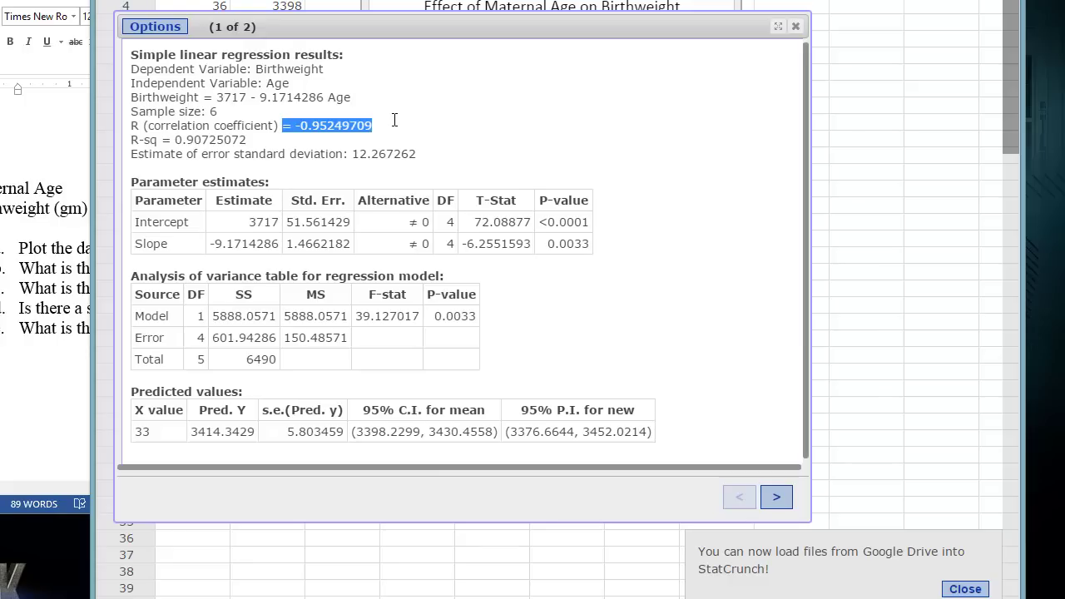
pyautogui.moveTo(176, 140); pyautogui.dragTo(288, 140)
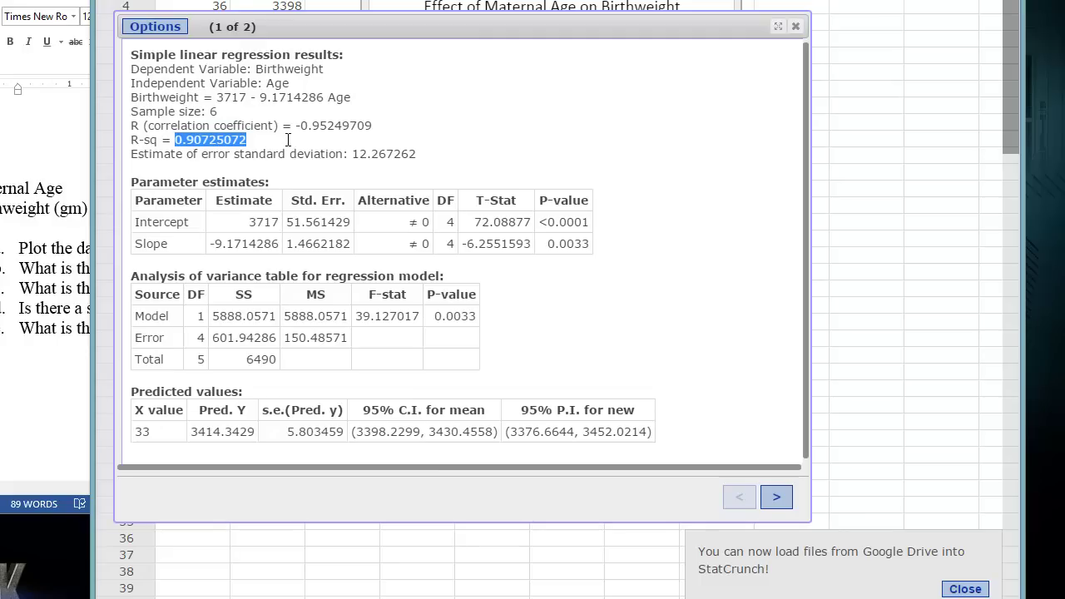
pyautogui.click(206, 139)
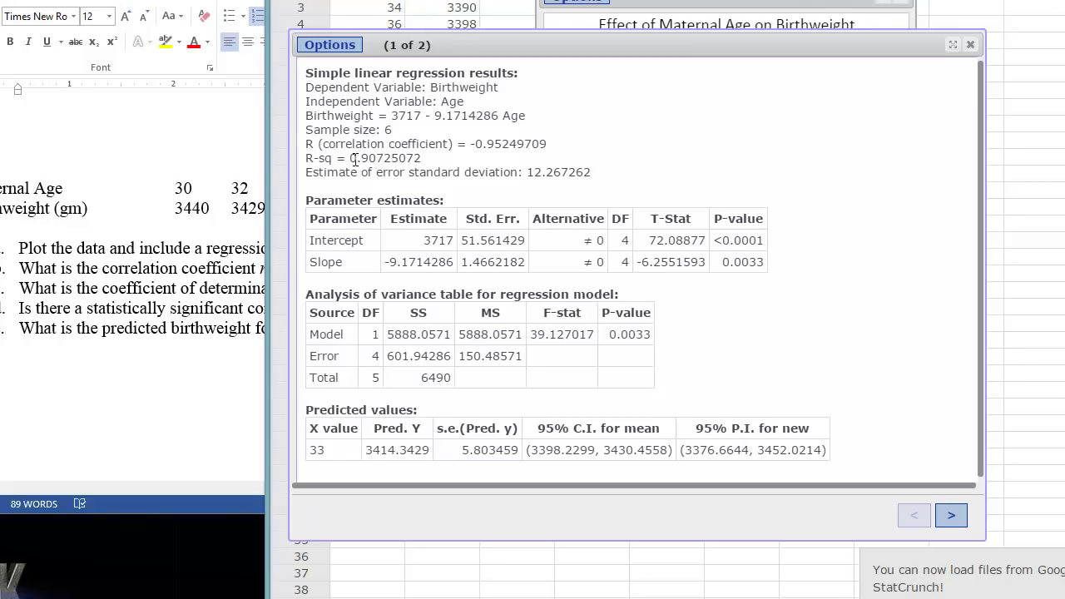
pyautogui.moveTo(350, 158); pyautogui.dragTo(423, 155)
# Switch from the Word question sheet back to the StatCrunch regression results.
pyautogui.click(155, 285)
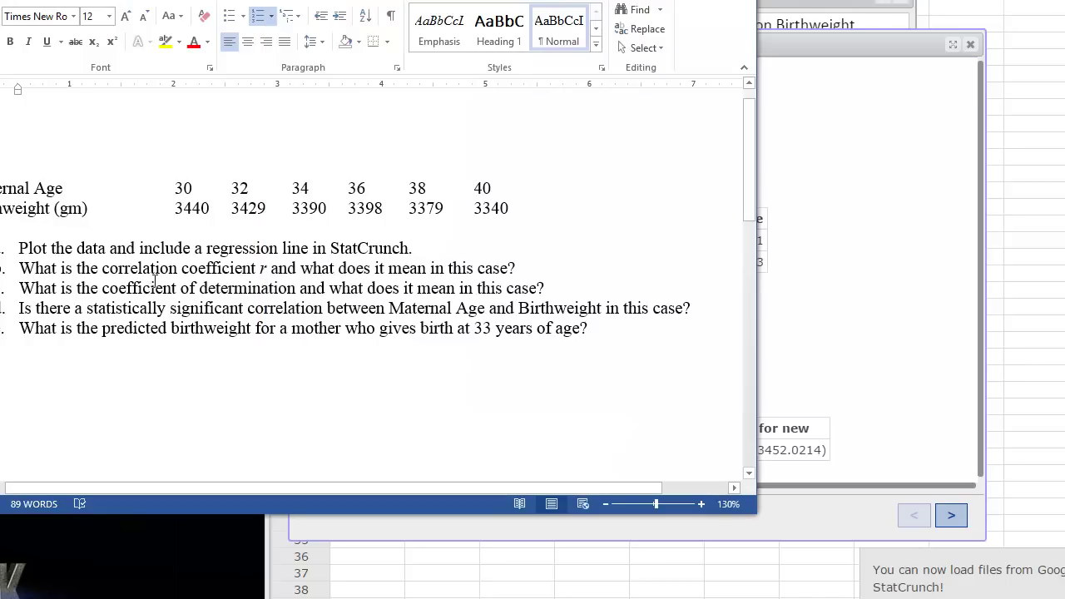
pyautogui.click(780, 160)
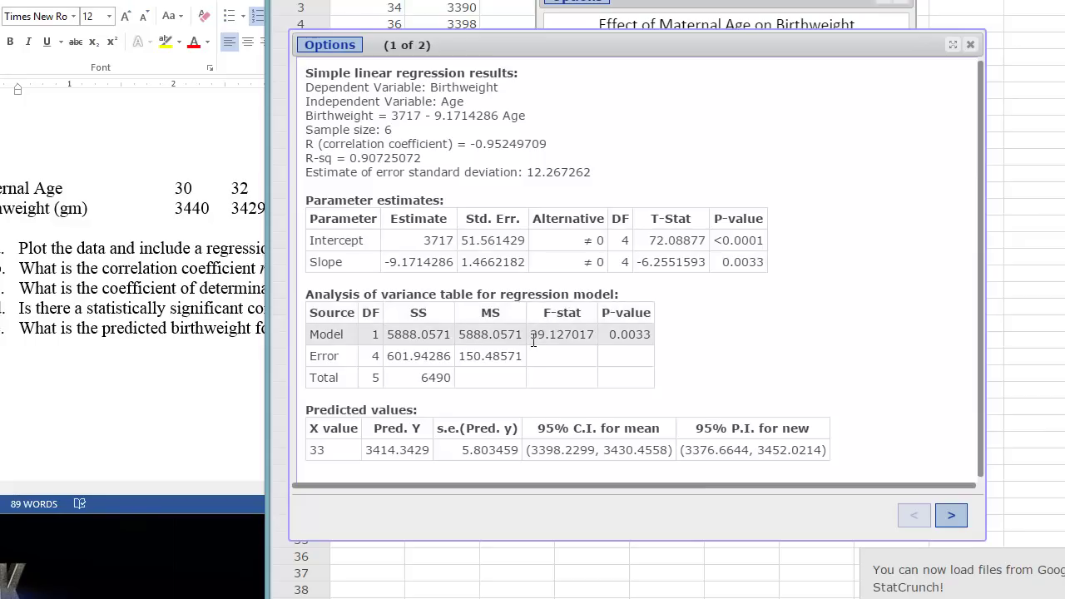
pyautogui.moveTo(529, 334); pyautogui.dragTo(643, 335)
pyautogui.click(312, 451)
pyautogui.moveTo(312, 452); pyautogui.dragTo(391, 464)
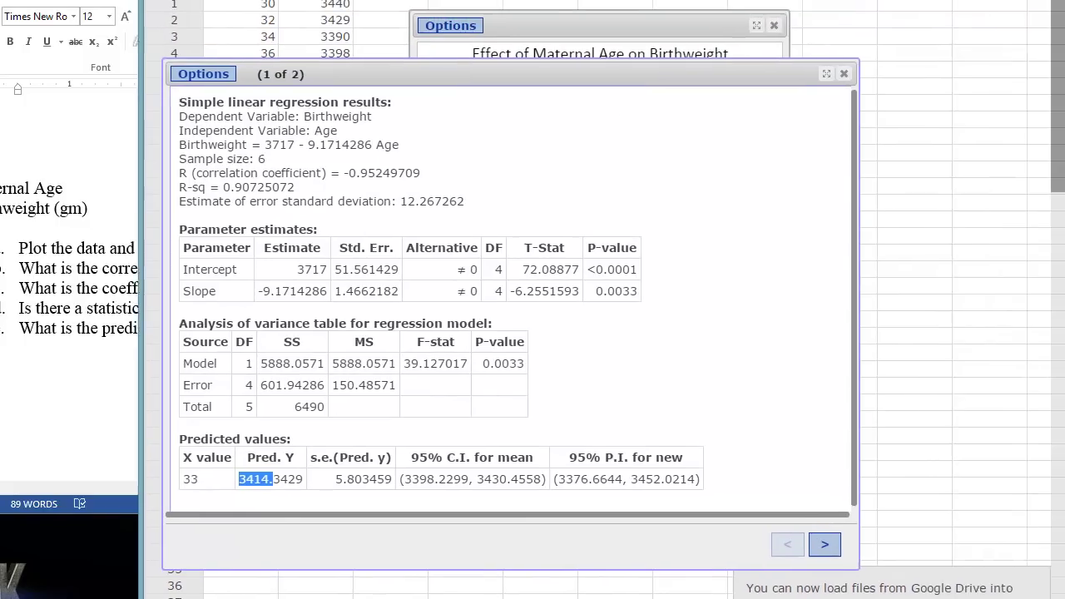
# Place the scatter plot beside the regression output and mark the intercept 3717.
pyautogui.moveTo(545, 3); pyautogui.dragTo(823, 82)
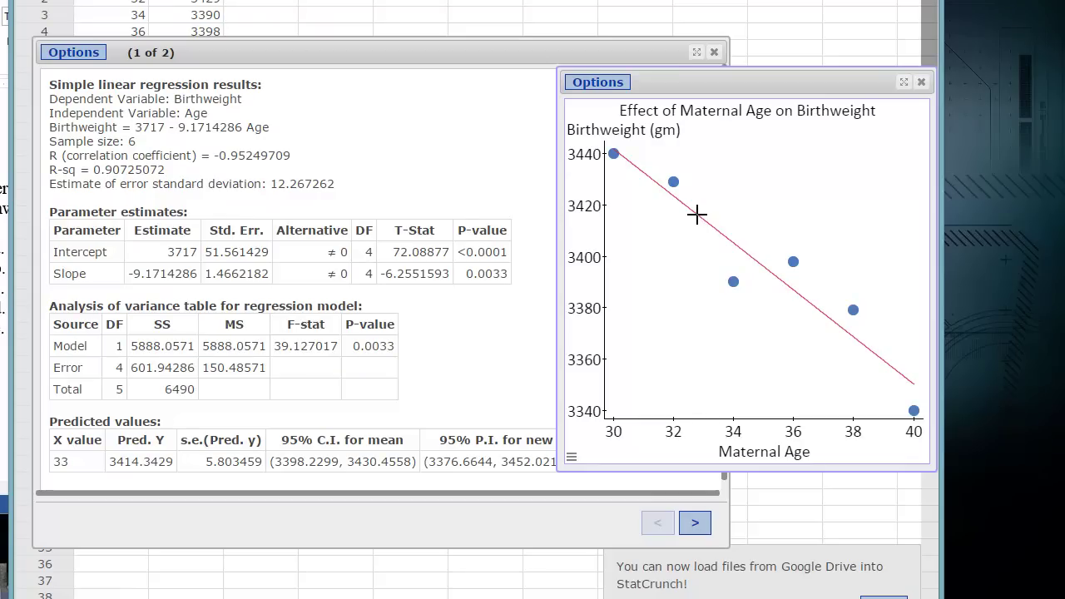
pyautogui.moveTo(697, 214)
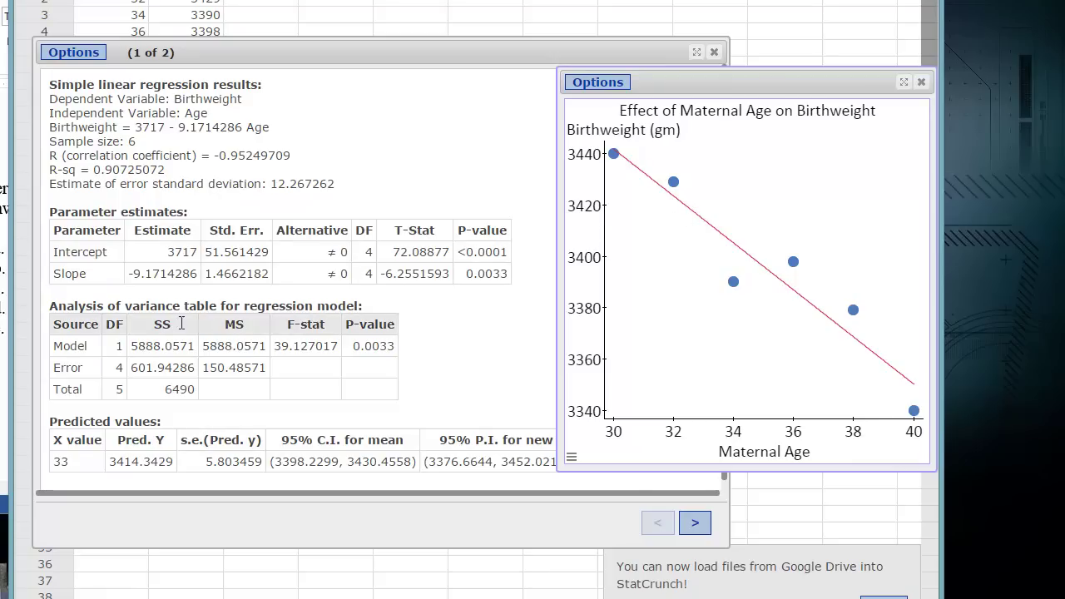
pyautogui.moveTo(165, 251); pyautogui.dragTo(200, 251)
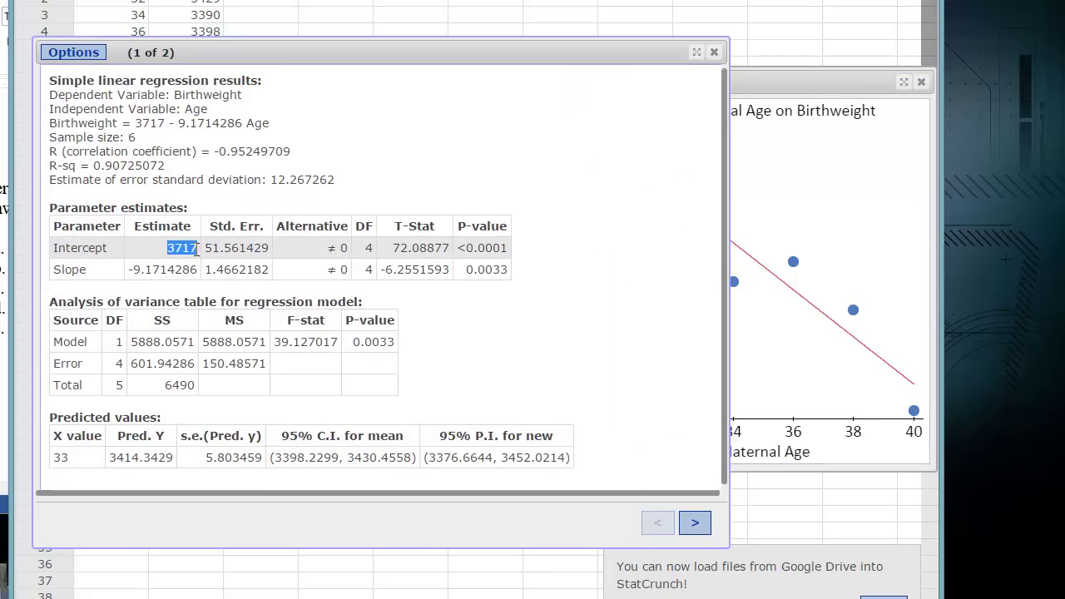
pyautogui.click(599, 229)
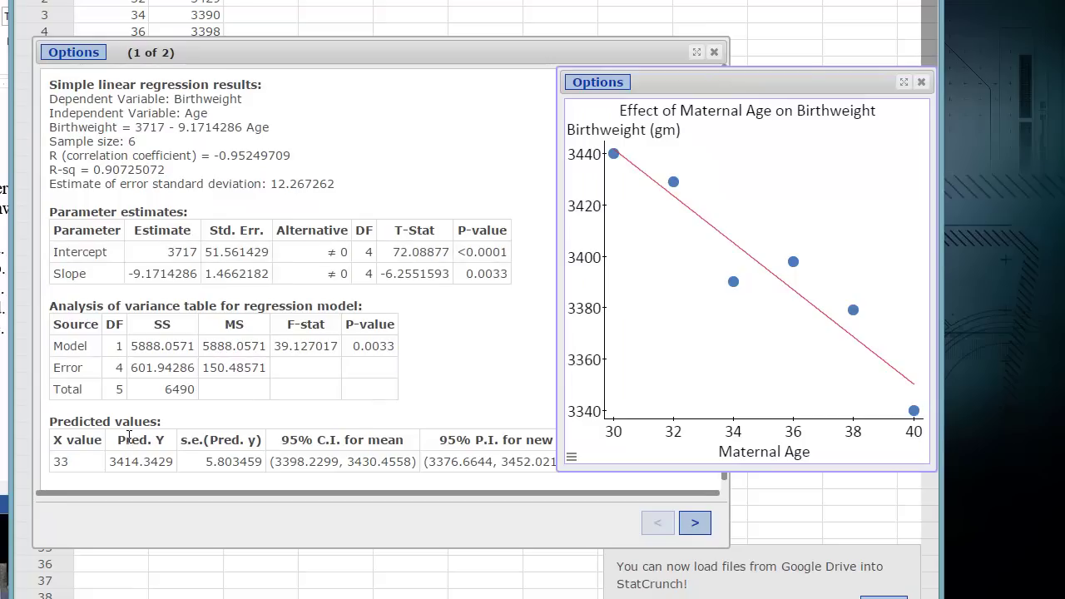
# Mark the predicted birthweight, the model P-value 0.0033 and correlation -0.95249709.
pyautogui.moveTo(111, 464); pyautogui.dragTo(178, 460)
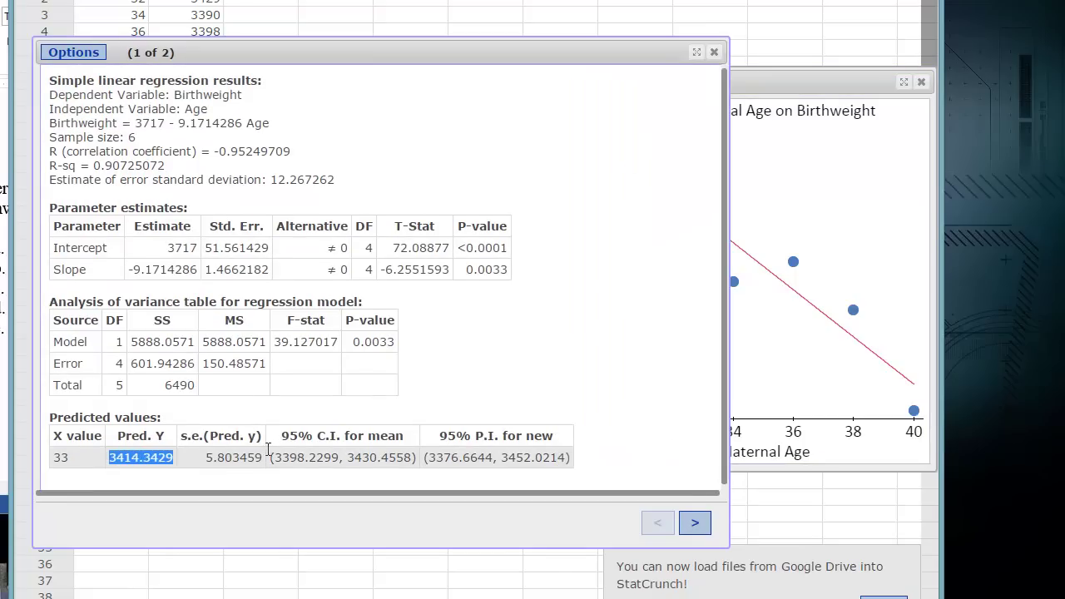
pyautogui.click(758, 309)
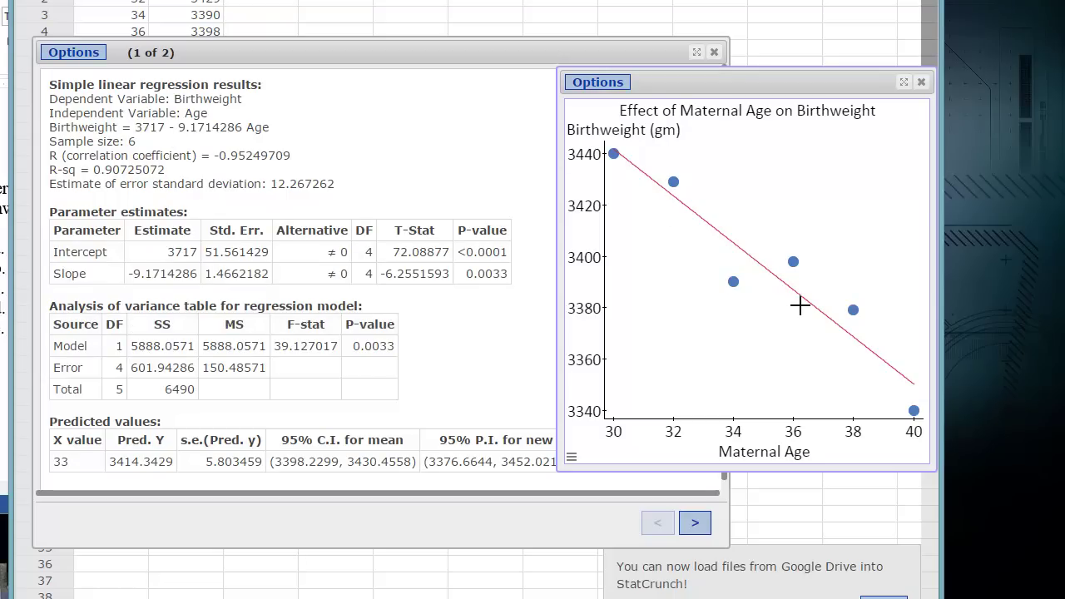
pyautogui.click(352, 342)
pyautogui.moveTo(353, 342); pyautogui.dragTo(414, 338)
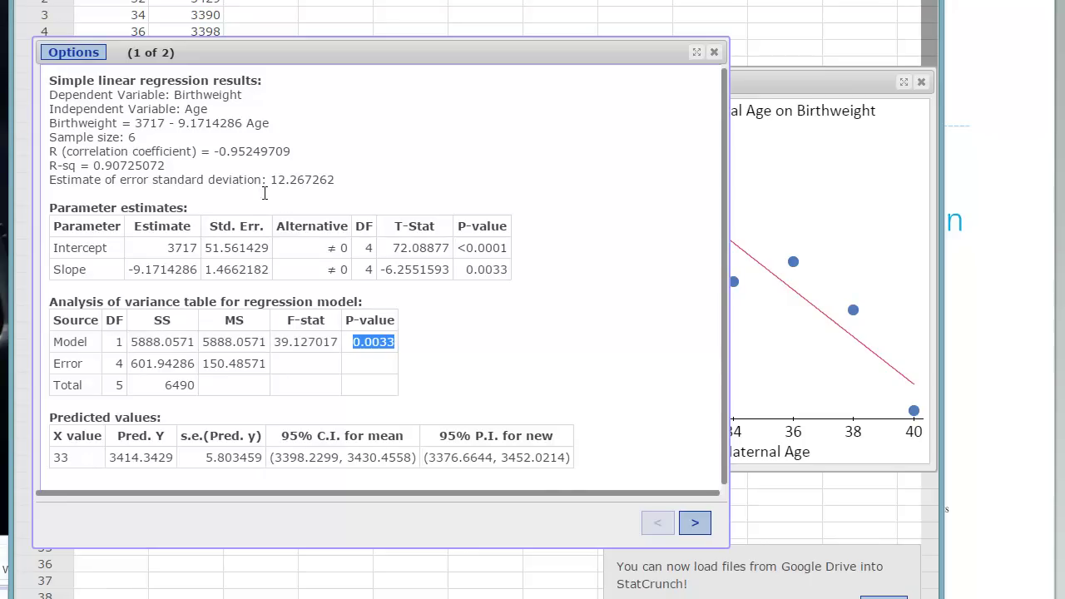
pyautogui.click(214, 151)
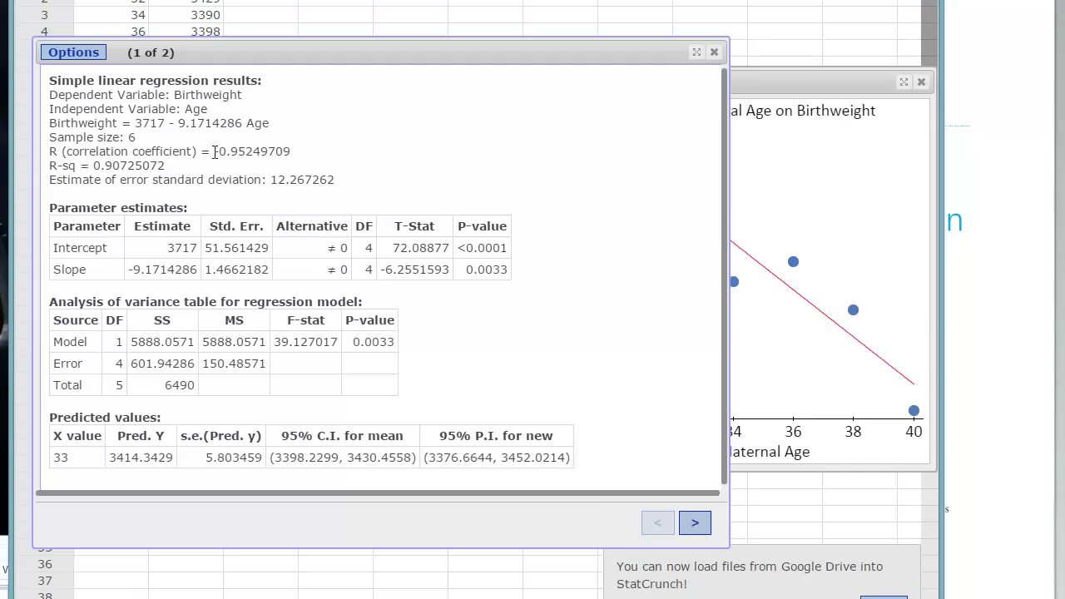
pyautogui.moveTo(214, 151); pyautogui.dragTo(289, 151)
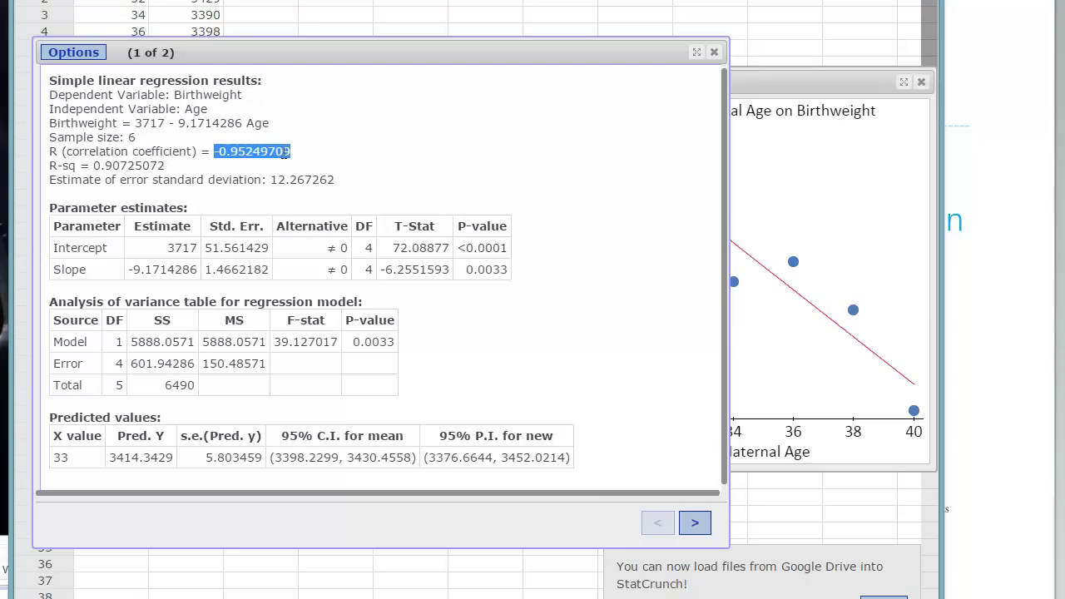
# Compare the Critical Values of r table with r = -0.95249709 and P-value 0.0033.
pyautogui.click(274, 574)
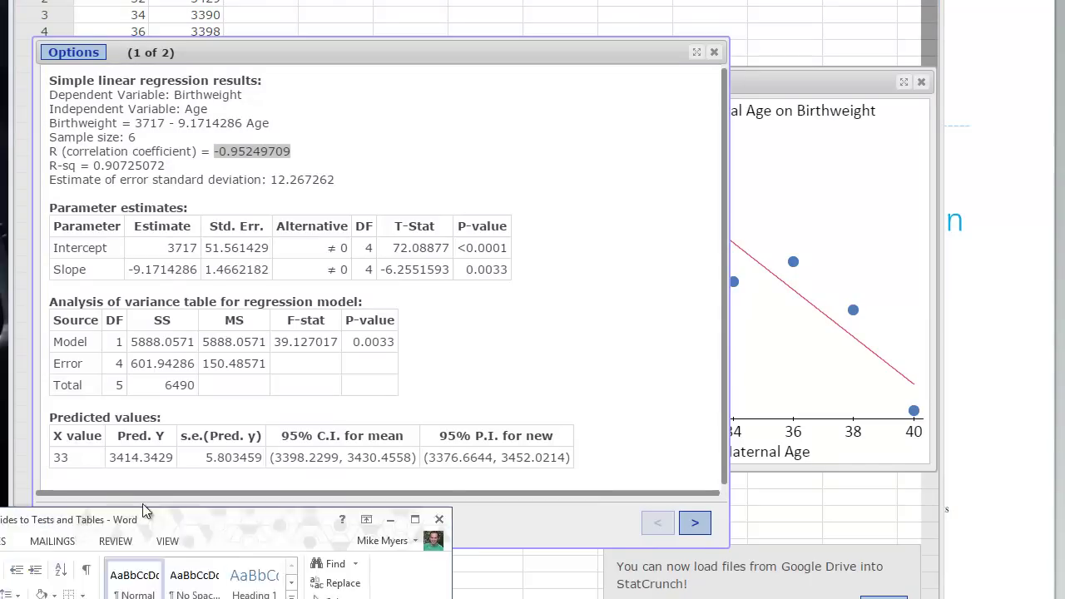
pyautogui.moveTo(557, 67); pyautogui.dragTo(747, 3)
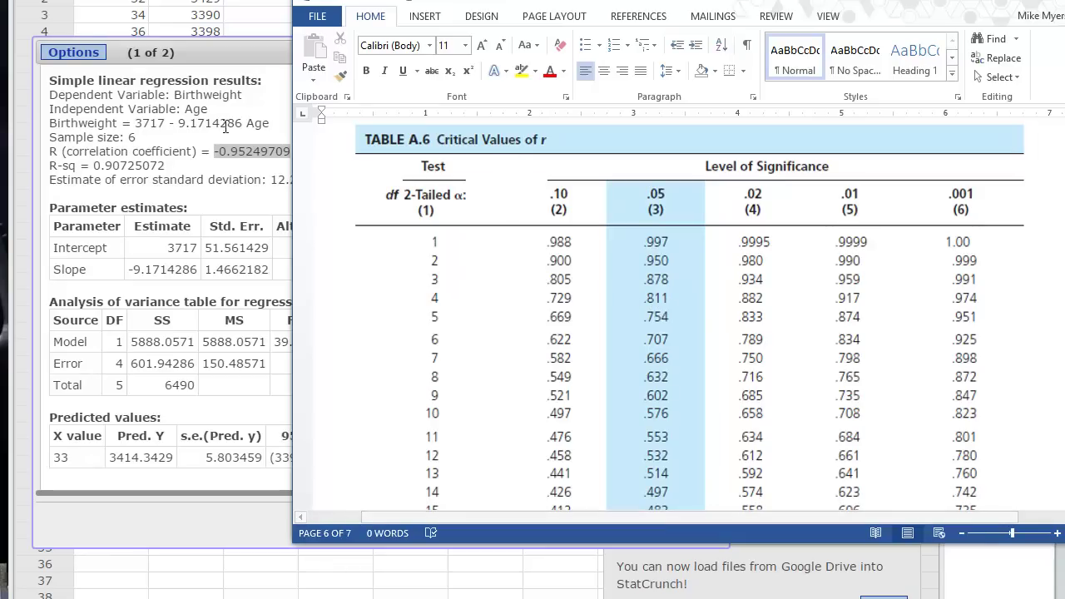
pyautogui.click(230, 153)
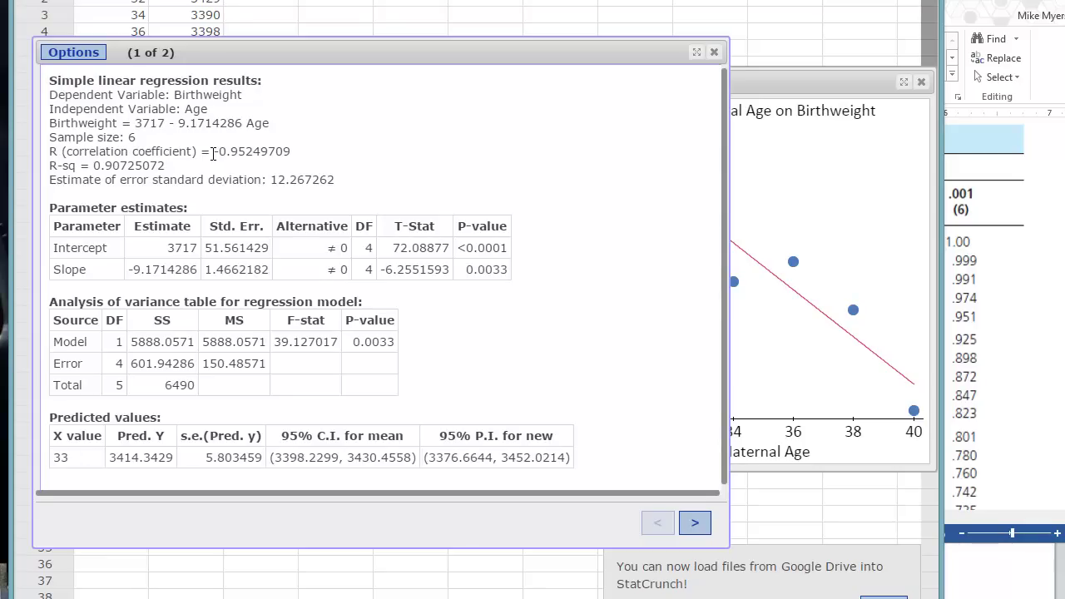
pyautogui.moveTo(212, 151); pyautogui.dragTo(293, 151)
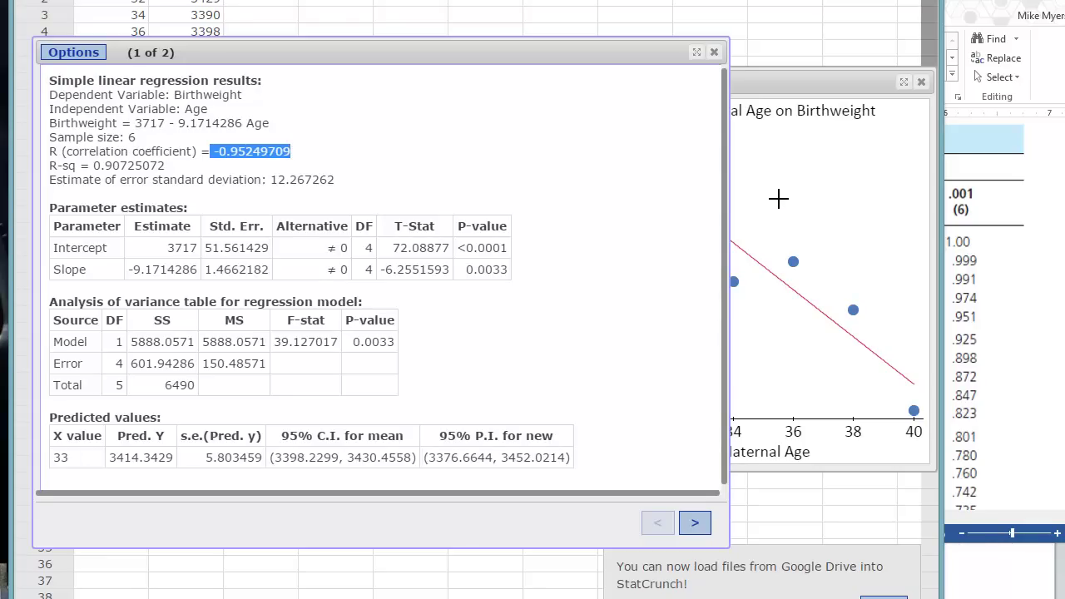
pyautogui.click(990, 282)
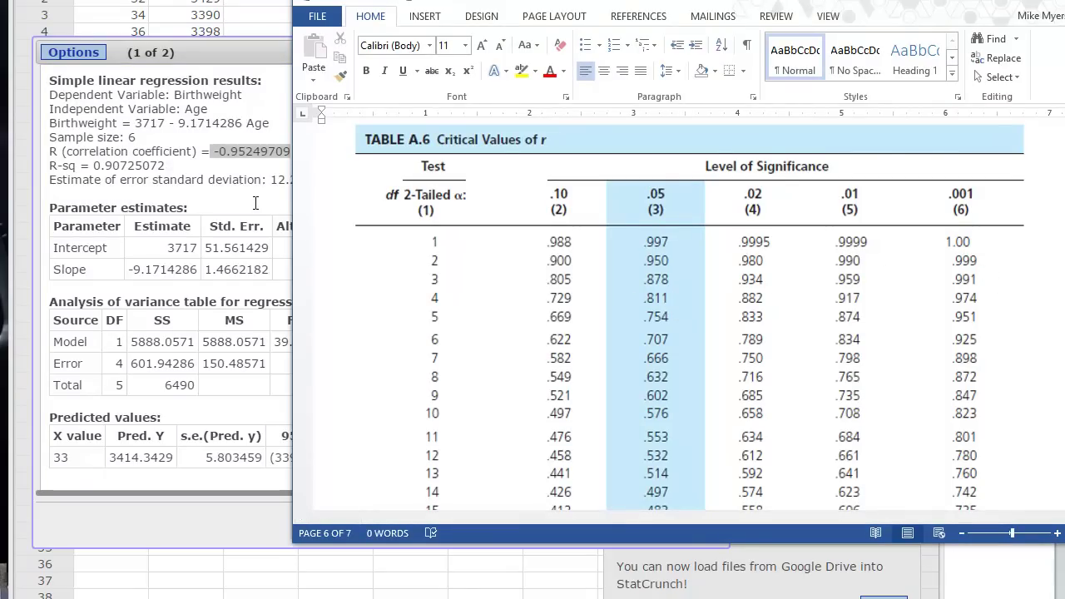
pyautogui.click(255, 203)
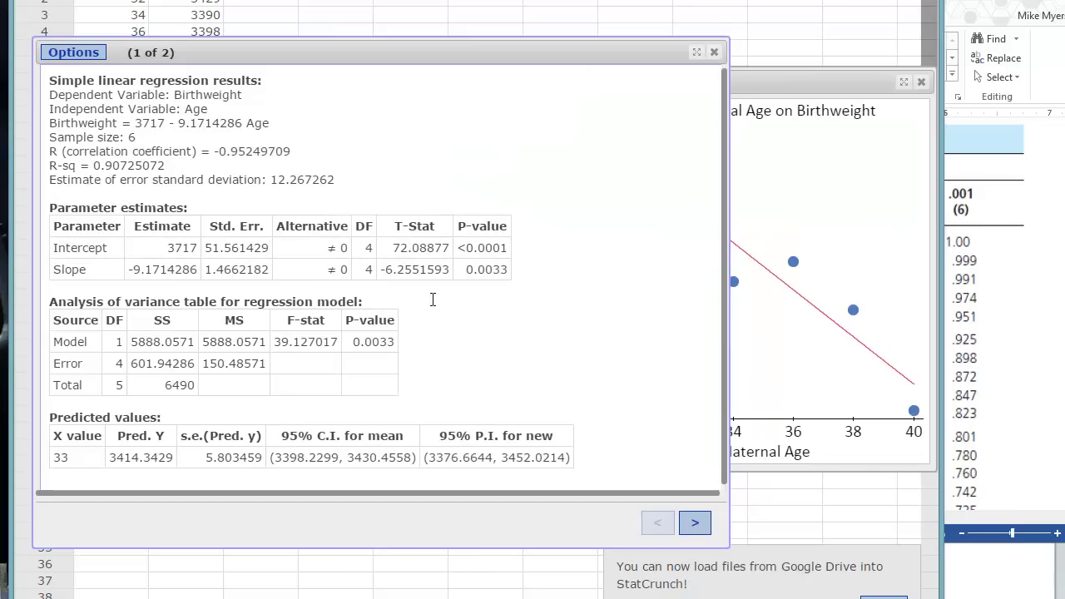
pyautogui.doubleClick(372, 341)
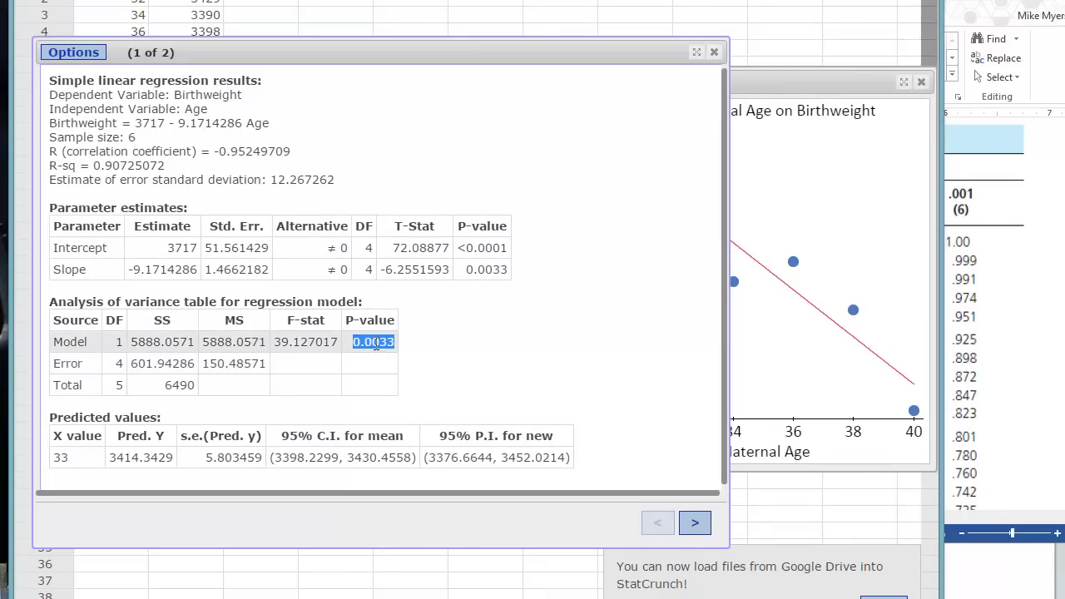
pyautogui.click(389, 341)
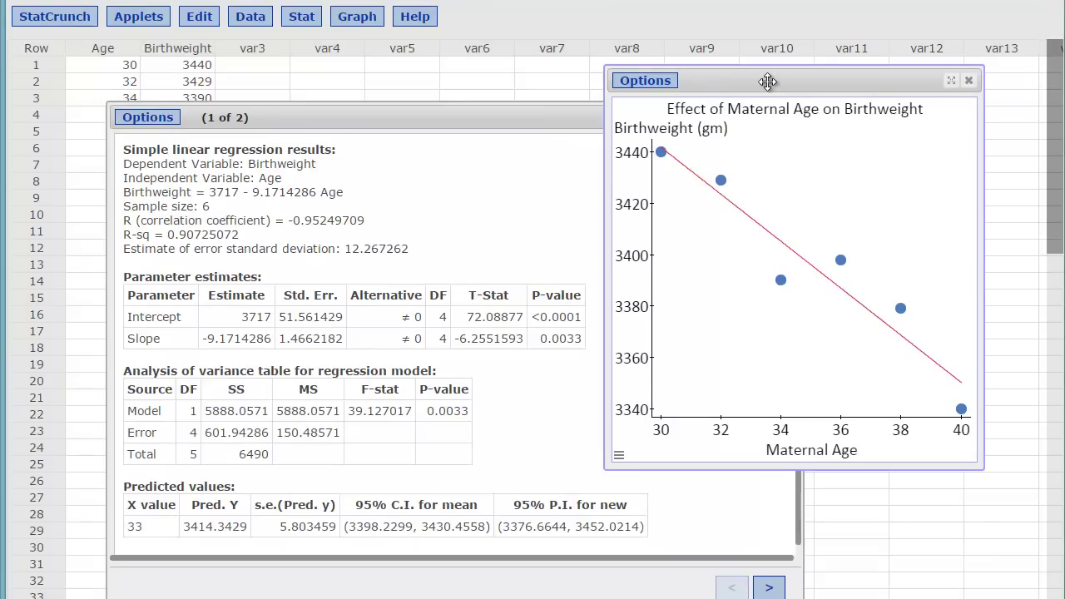
# Nudge the scatter plot aside, bring the regression output to the front, and open Stat > Regression.
pyautogui.moveTo(772, 81); pyautogui.dragTo(762, 73)
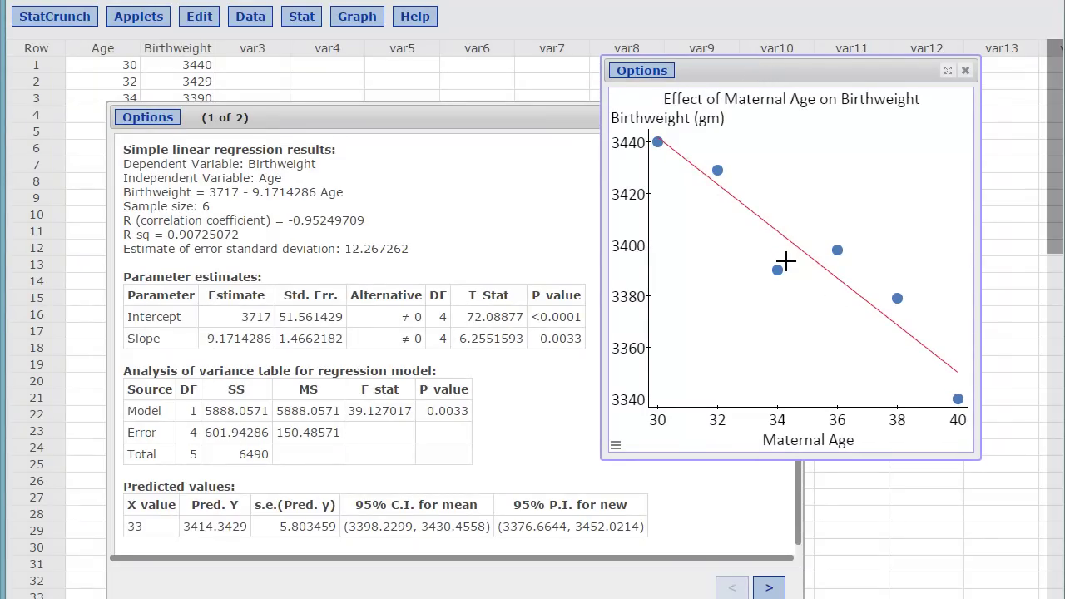
pyautogui.click(400, 147)
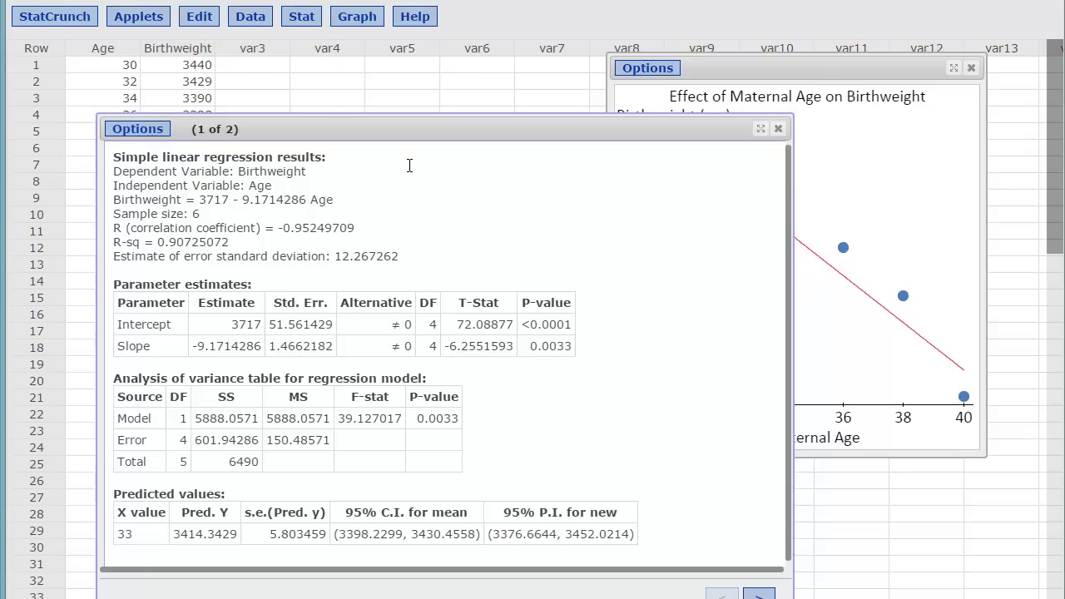
pyautogui.click(301, 17)
pyautogui.moveTo(345, 165)
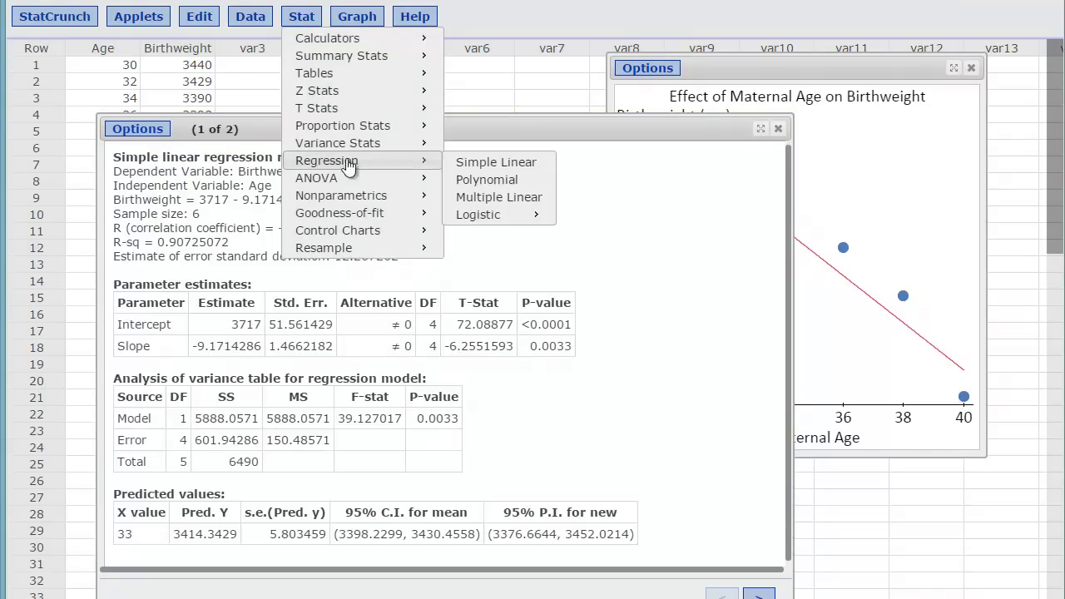